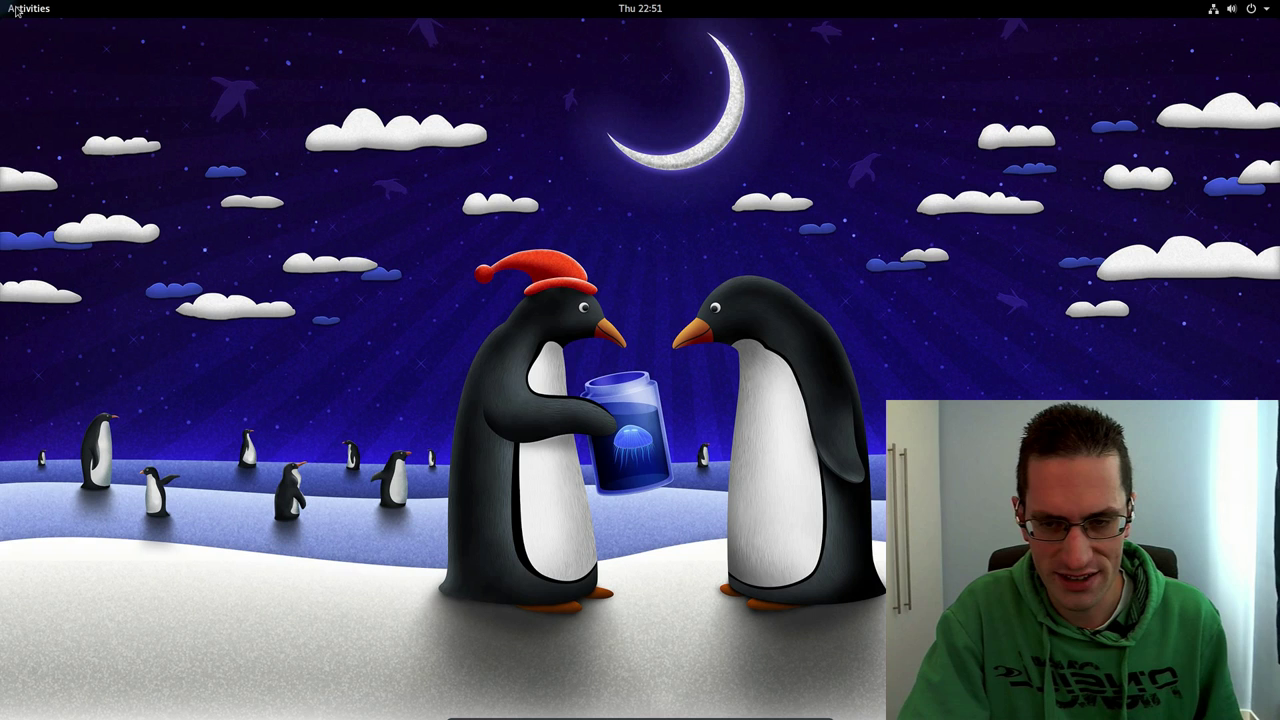
Step: Open the Activities overview from the top-left hot corner
mouse_move(12, 6)
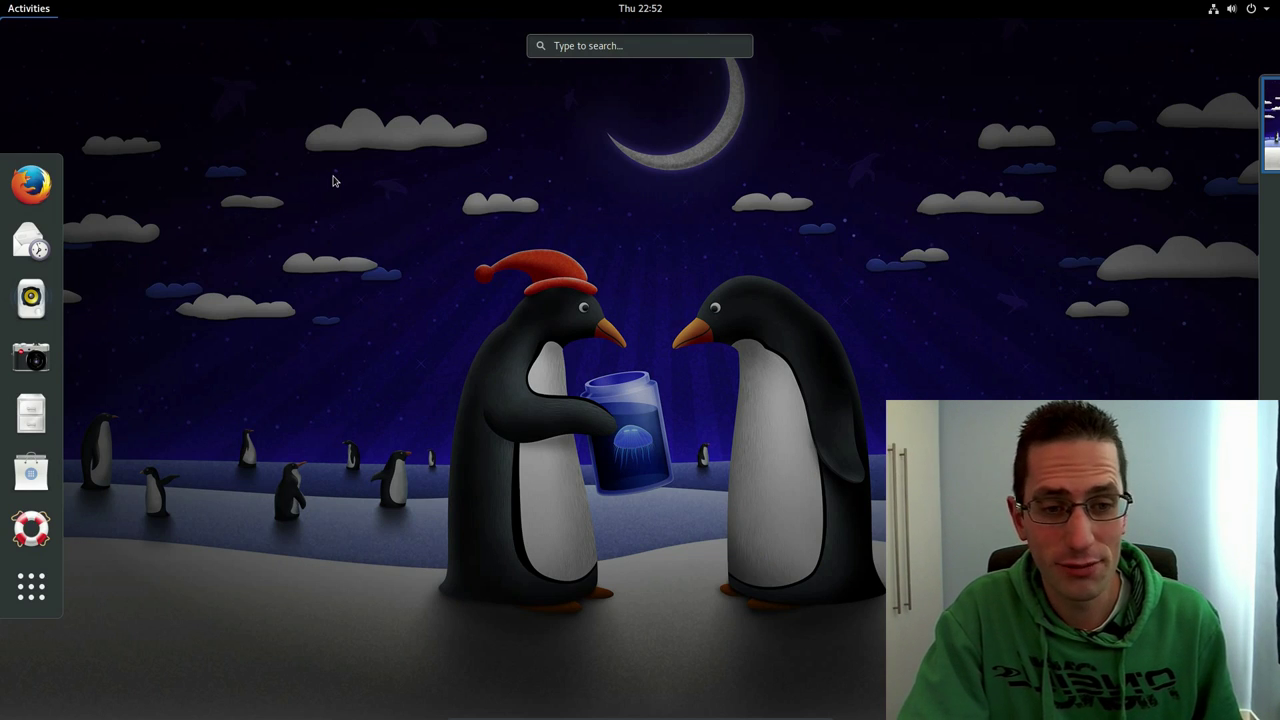
Step: Launch All Settings from the top-right system menu
click(35, 14)
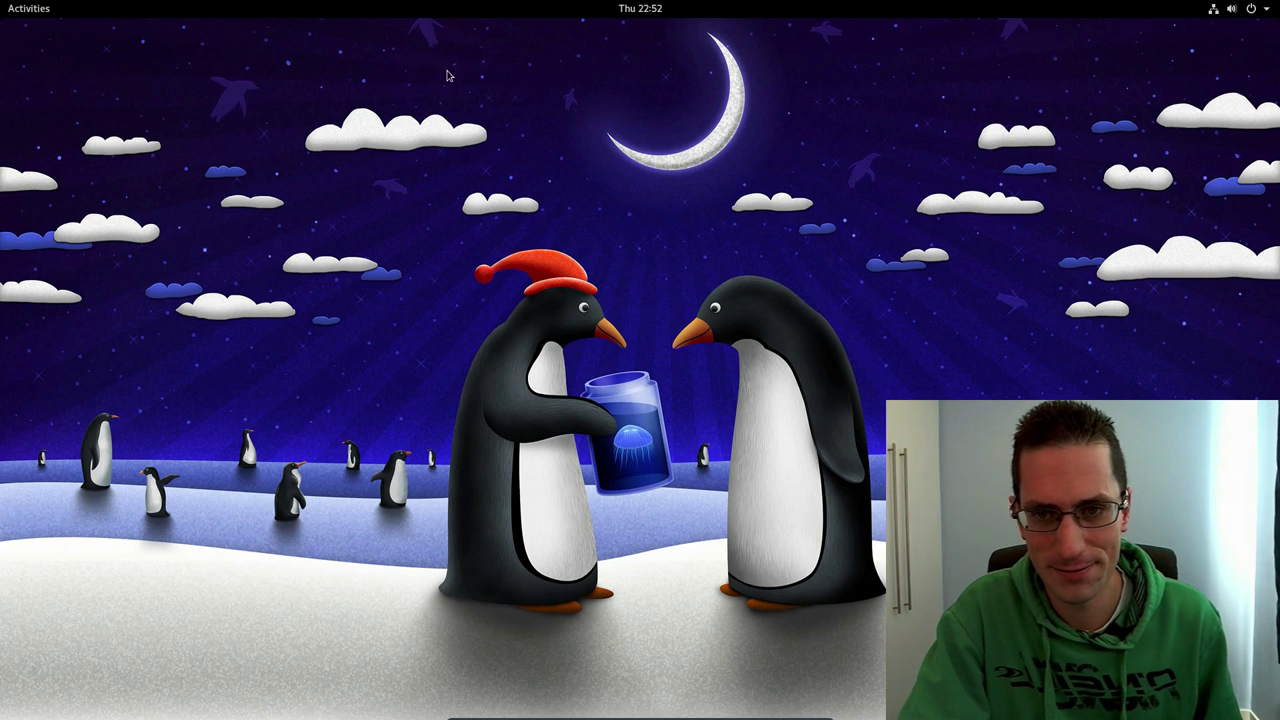
click(1248, 14)
click(1232, 12)
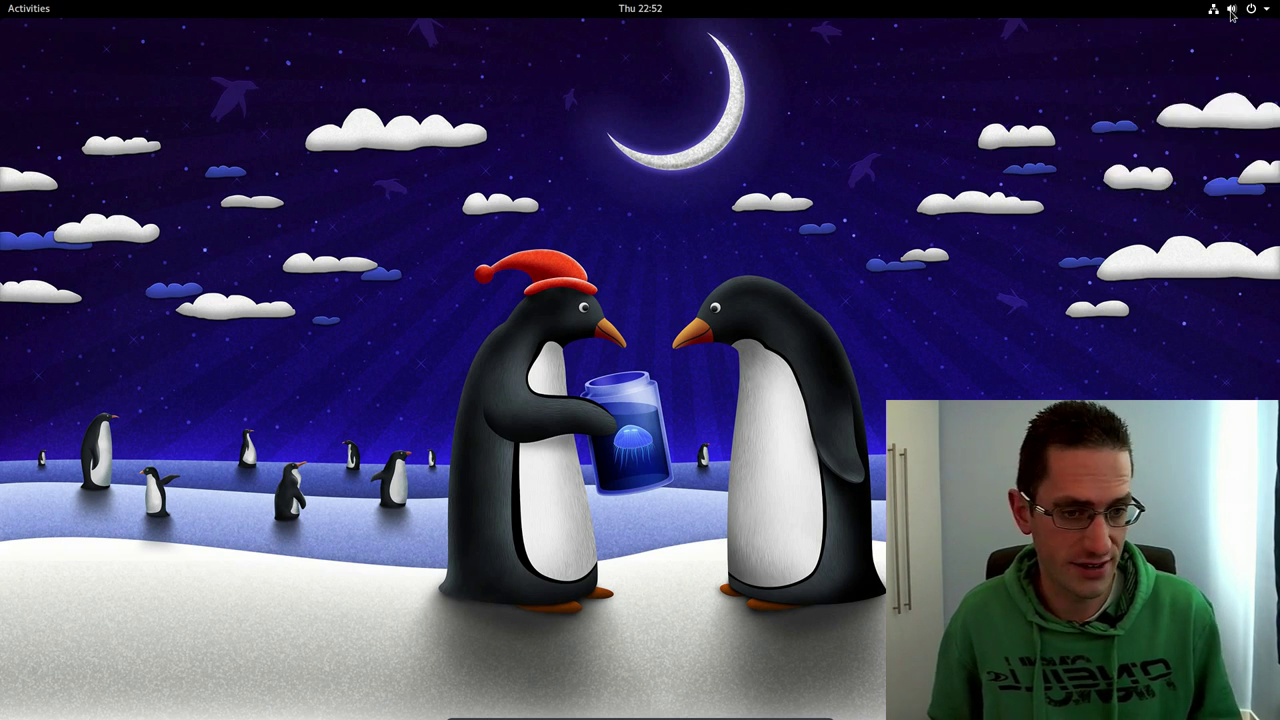
click(1232, 13)
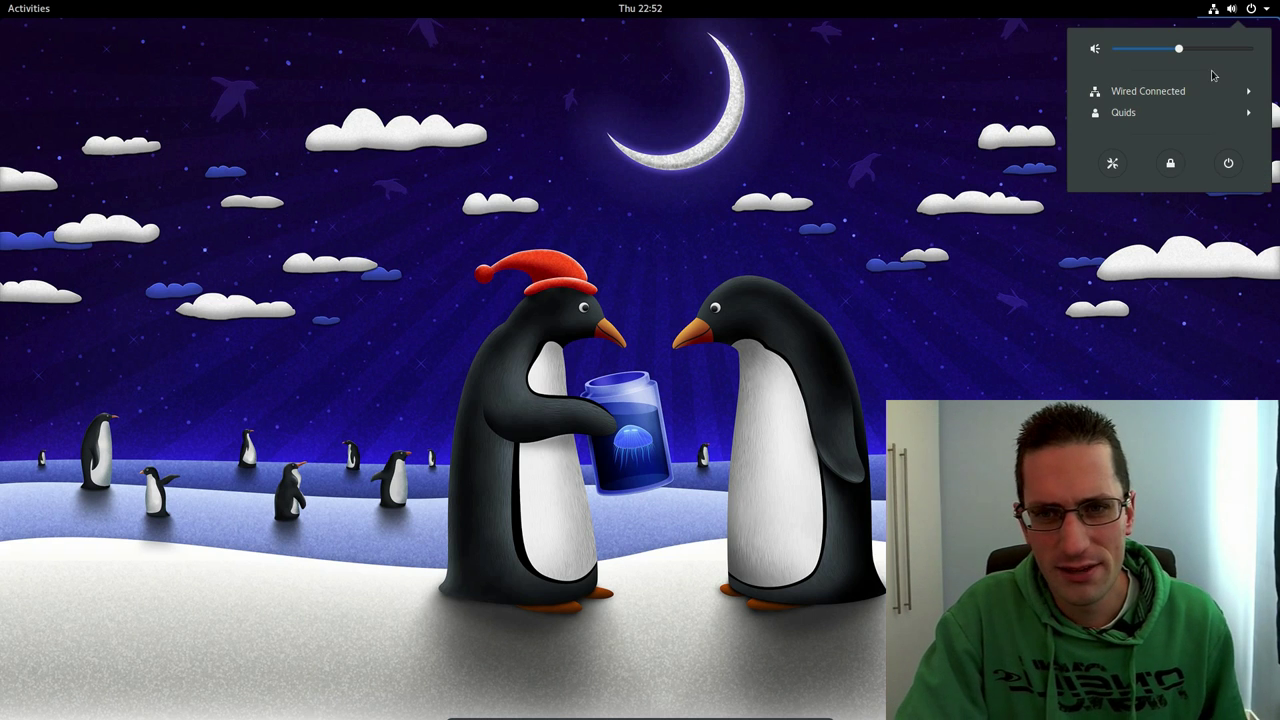
click(1112, 165)
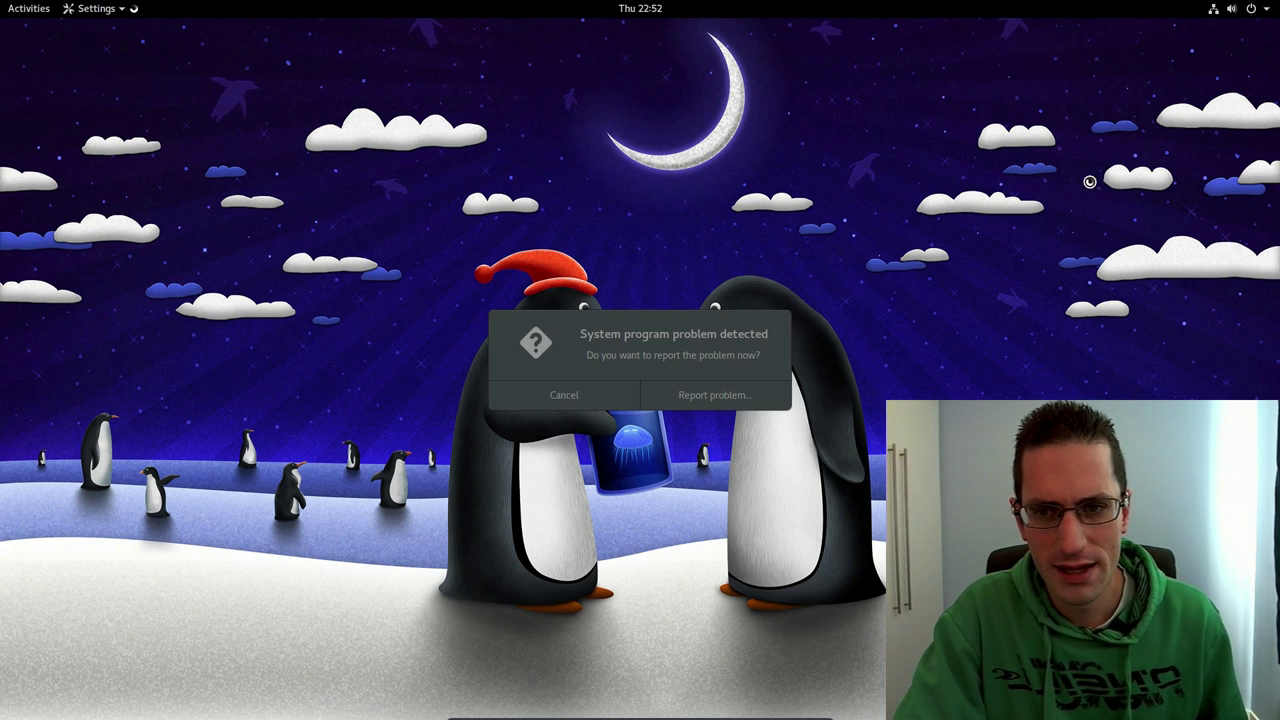
Step: Dismiss both problem reports without reporting and close the All Settings window
click(603, 397)
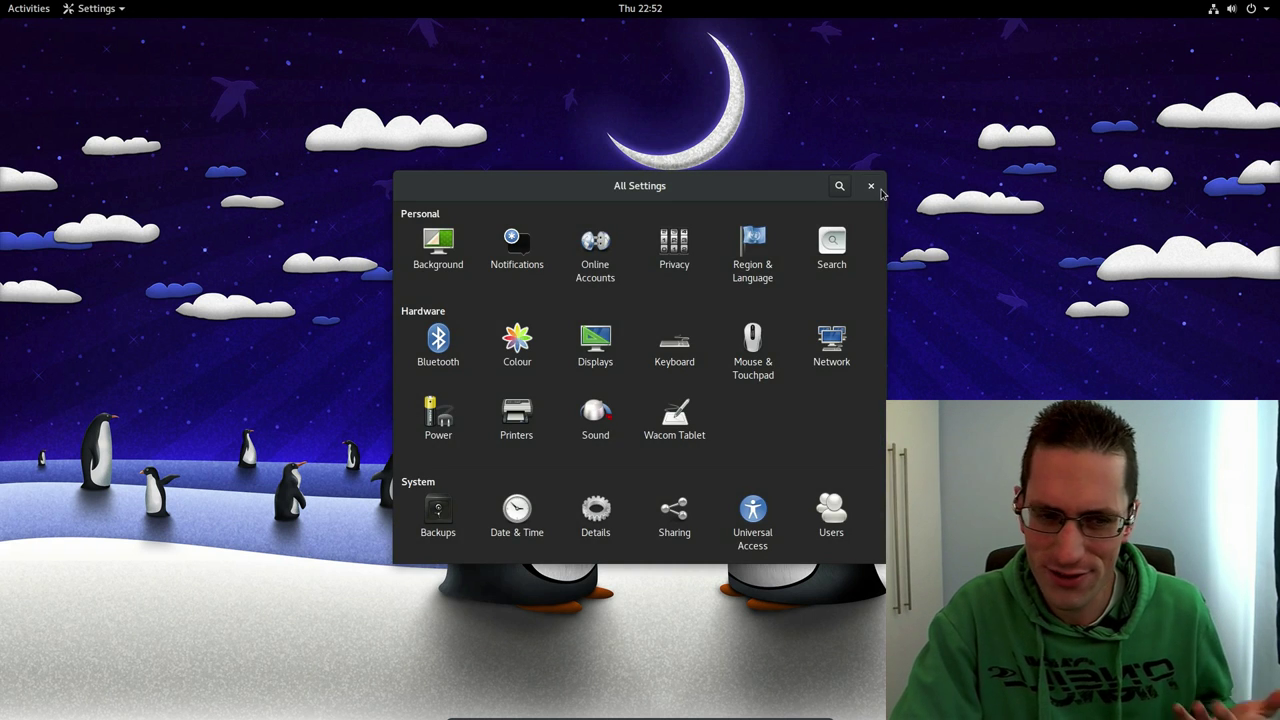
click(871, 186)
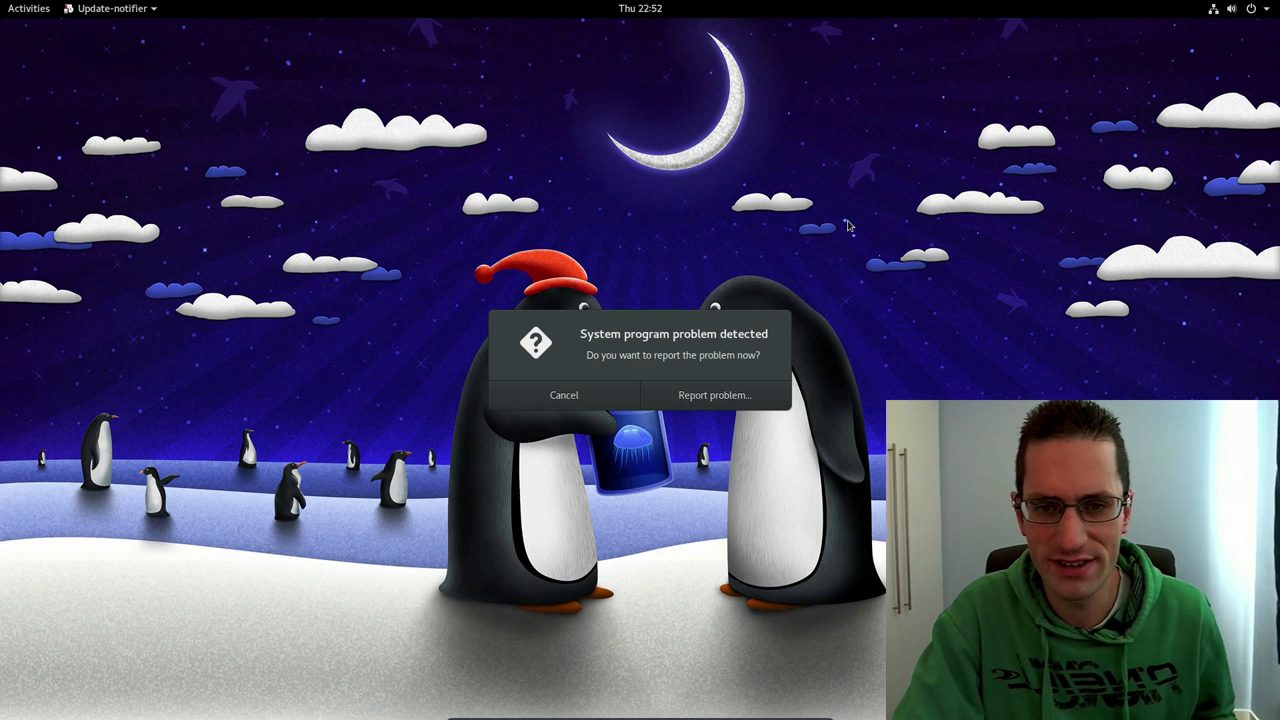
click(565, 400)
Step: Launch Terminal by searching 'ter' and run free -m, showing 3951 MB total and 674 used
click(38, 14)
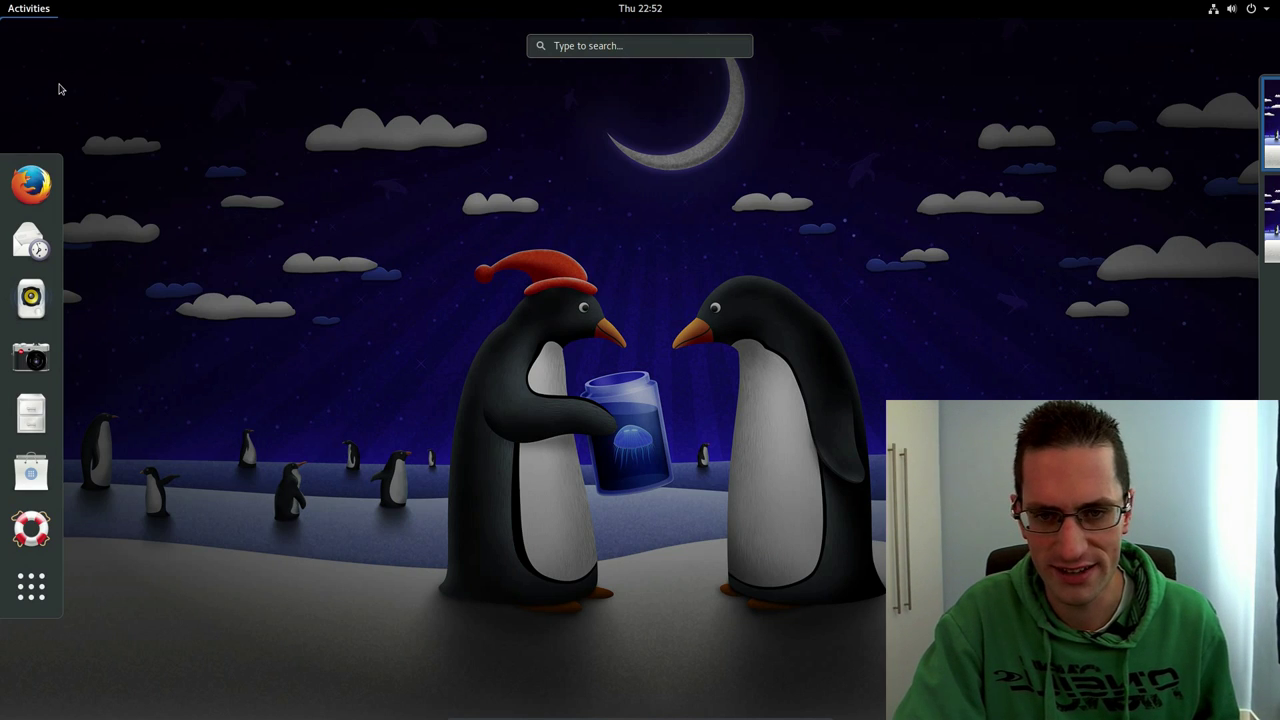
text(ter)
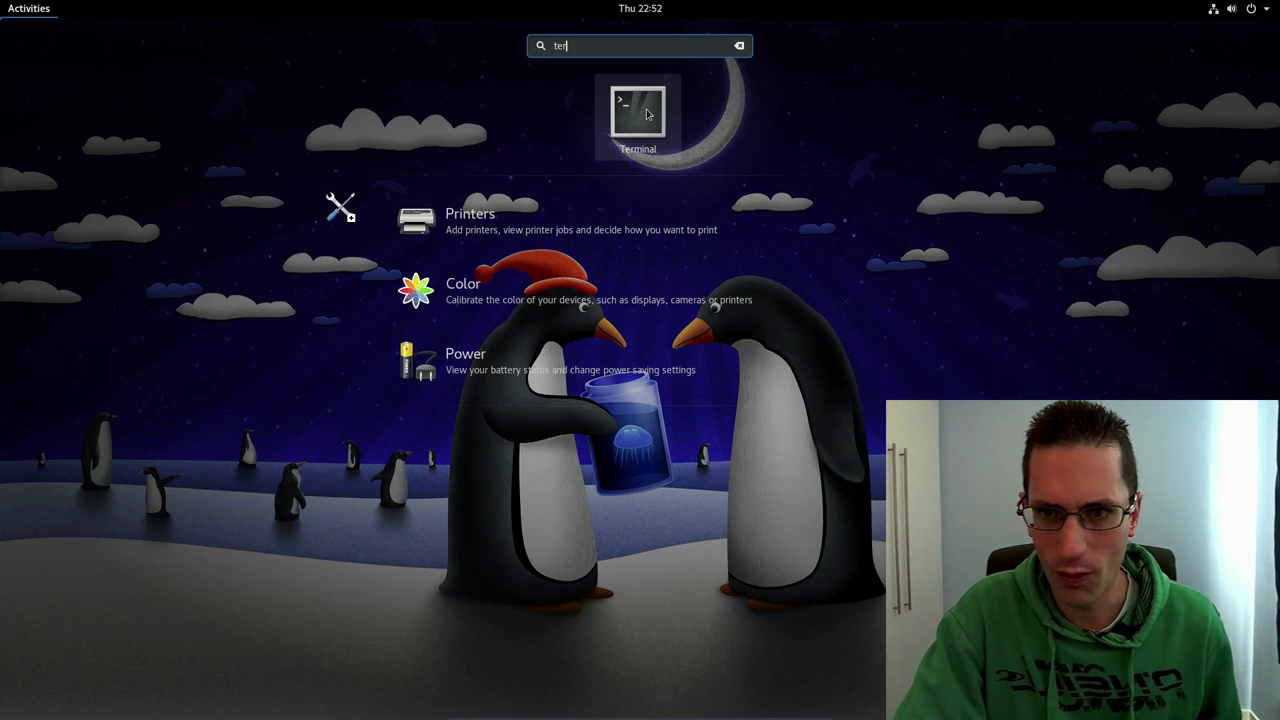
click(638, 115)
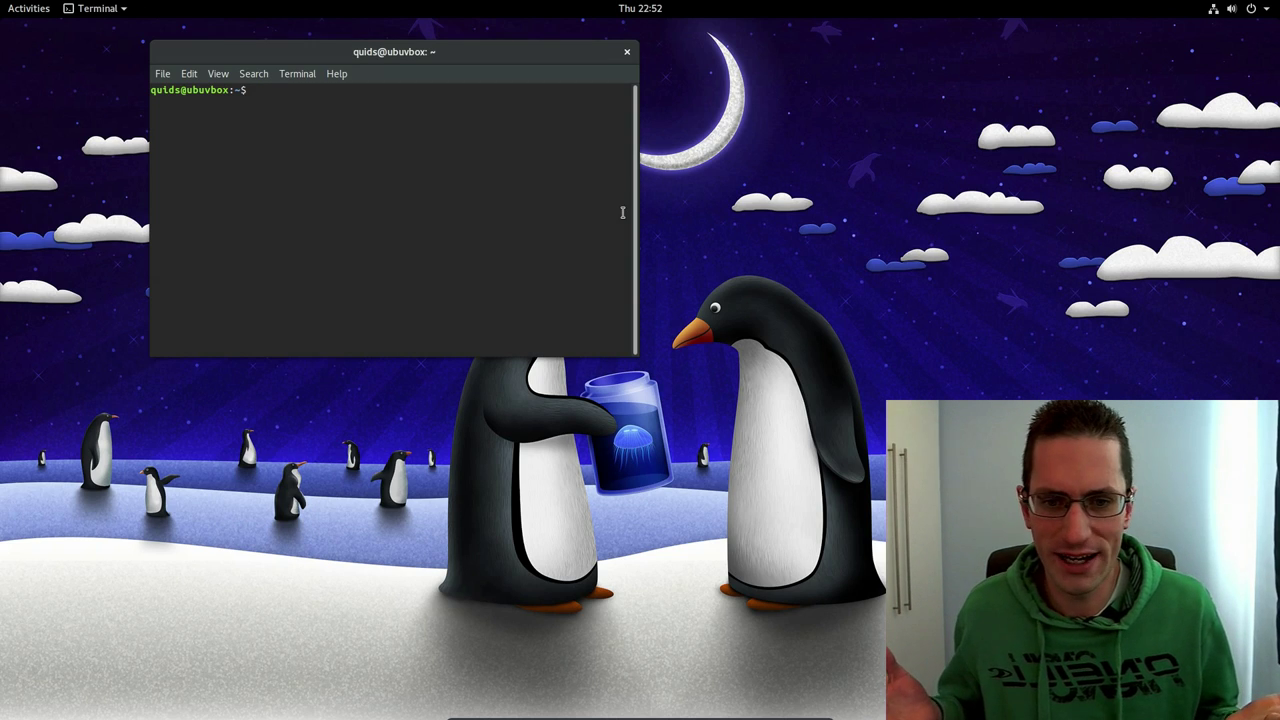
text(free -m)
key(Return)
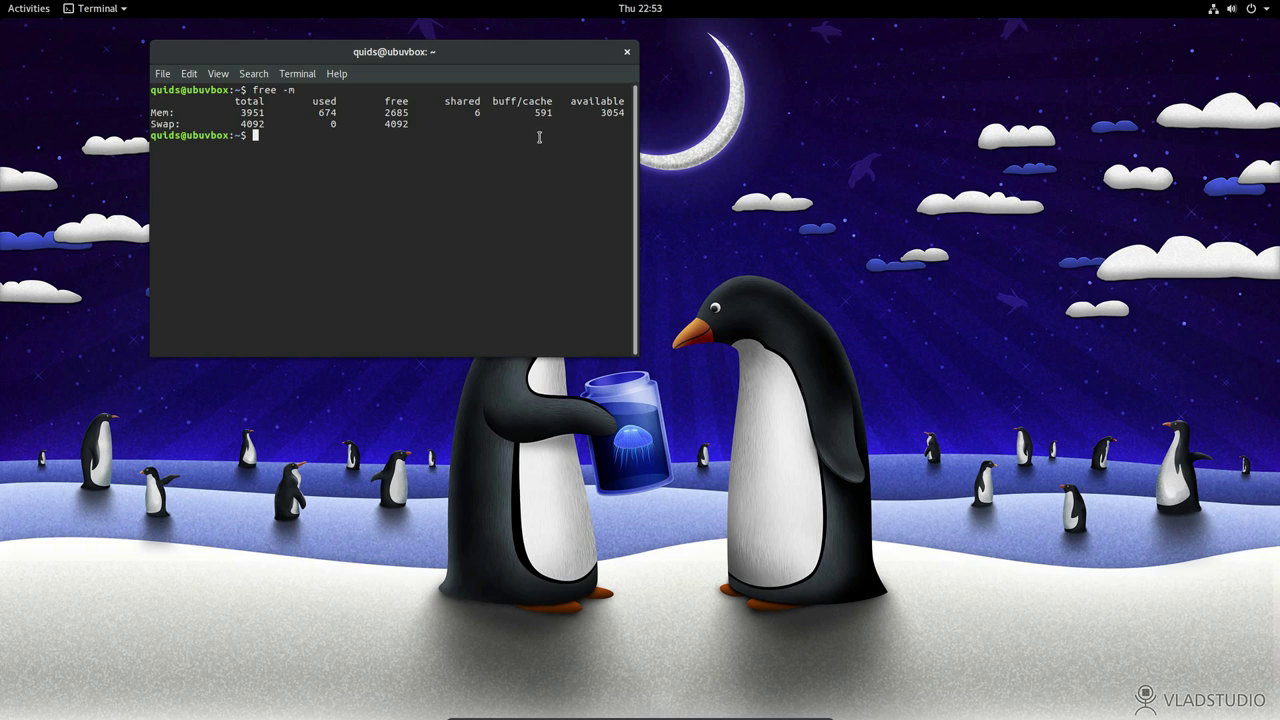
Step: Maximize and restore the terminal, then drag it onto the second workspace thumbnail
double_click(525, 58)
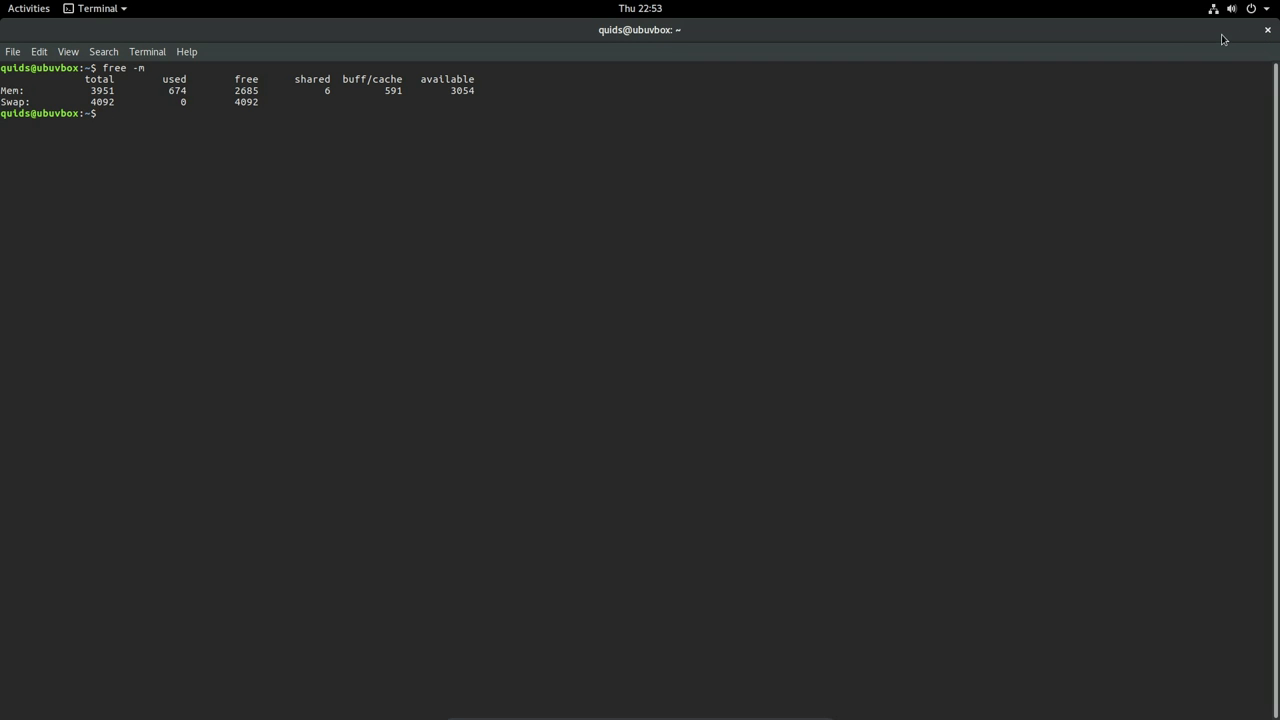
drag(1222, 39, 910, 208)
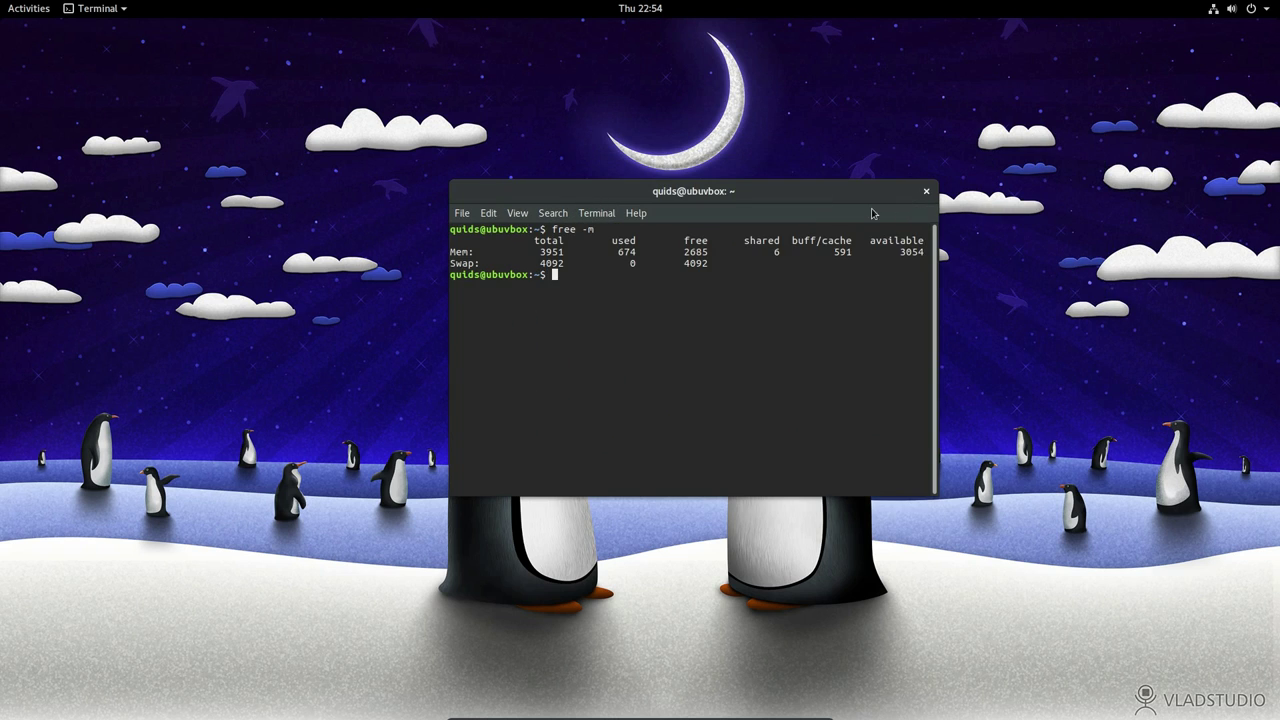
mouse_move(4, 4)
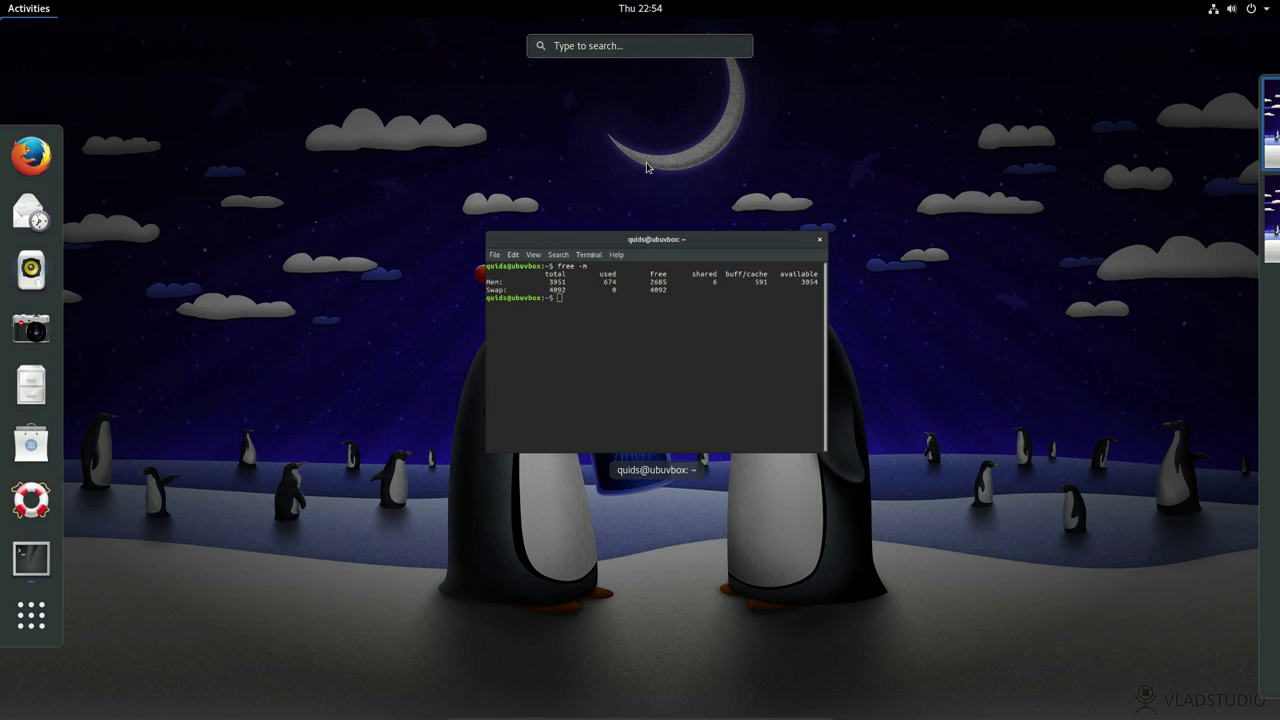
drag(696, 249, 1222, 234)
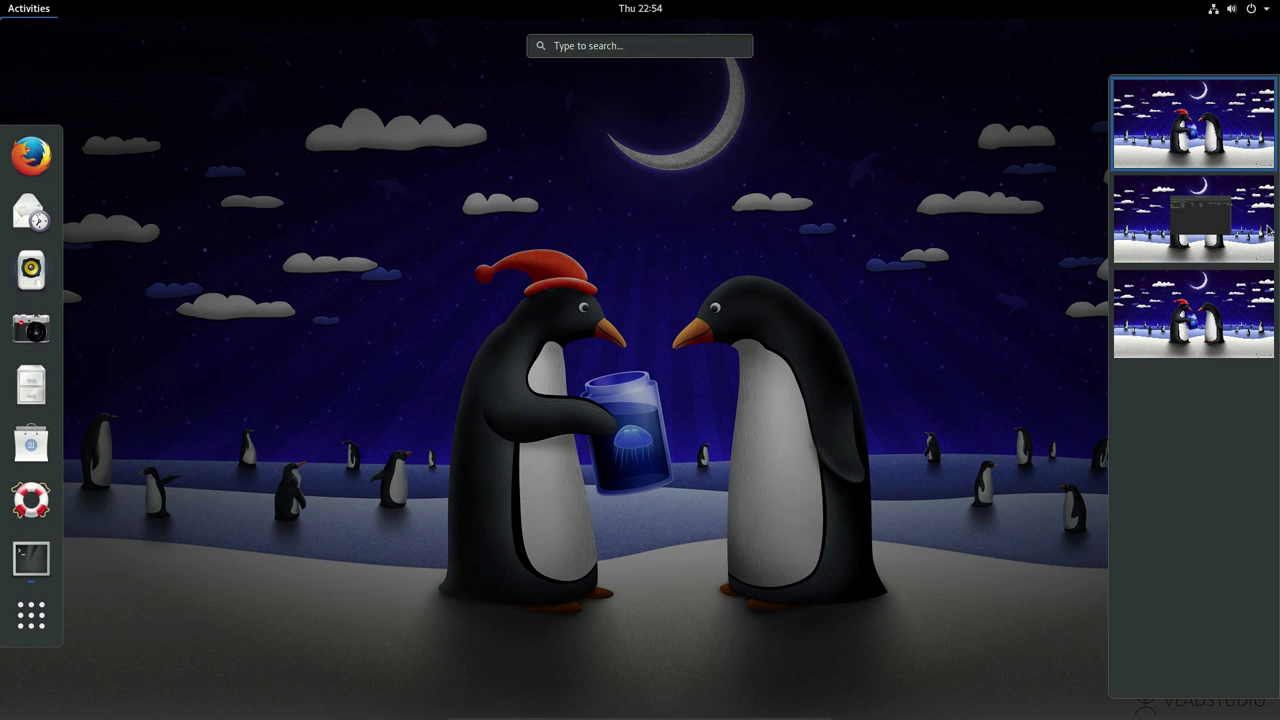
click(904, 240)
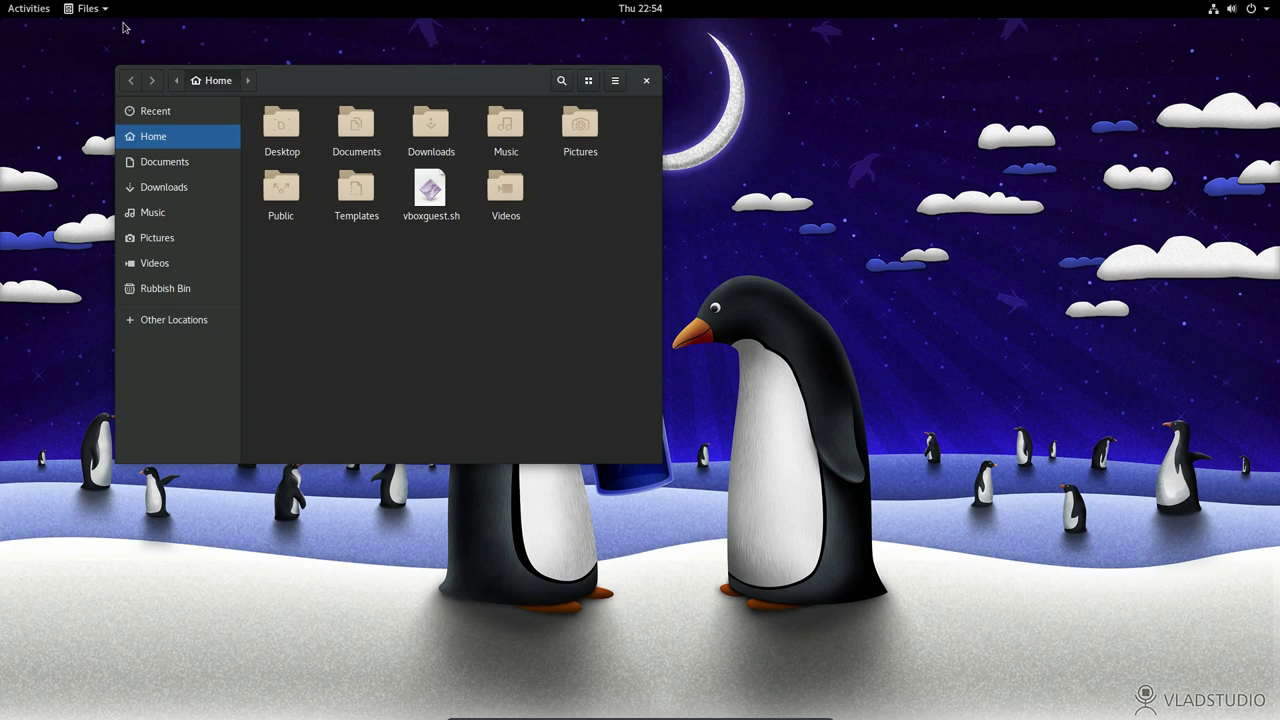
Step: Check the Files application menu over the Home folder, then return to Activities
click(90, 9)
click(359, 86)
click(25, 16)
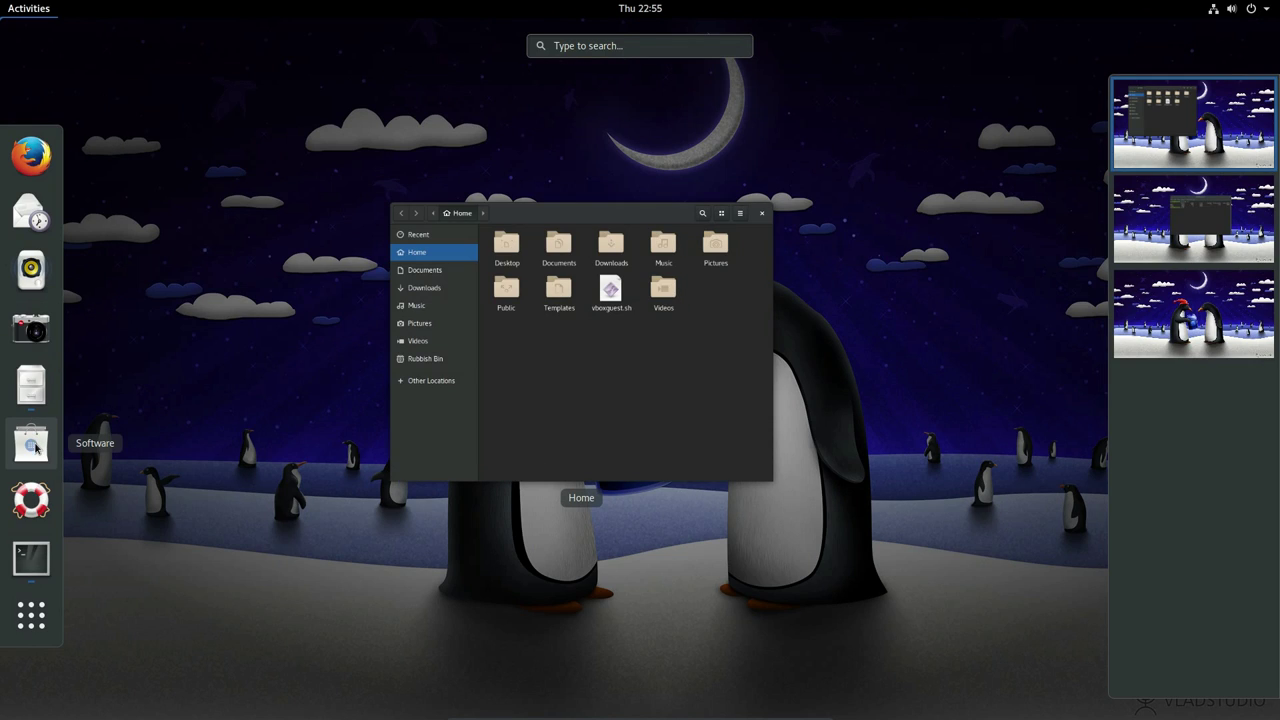
Step: Launch Writer via 'wri', browse its app, File and Help menus, tile it right, then close it
text(wri)
click(581, 119)
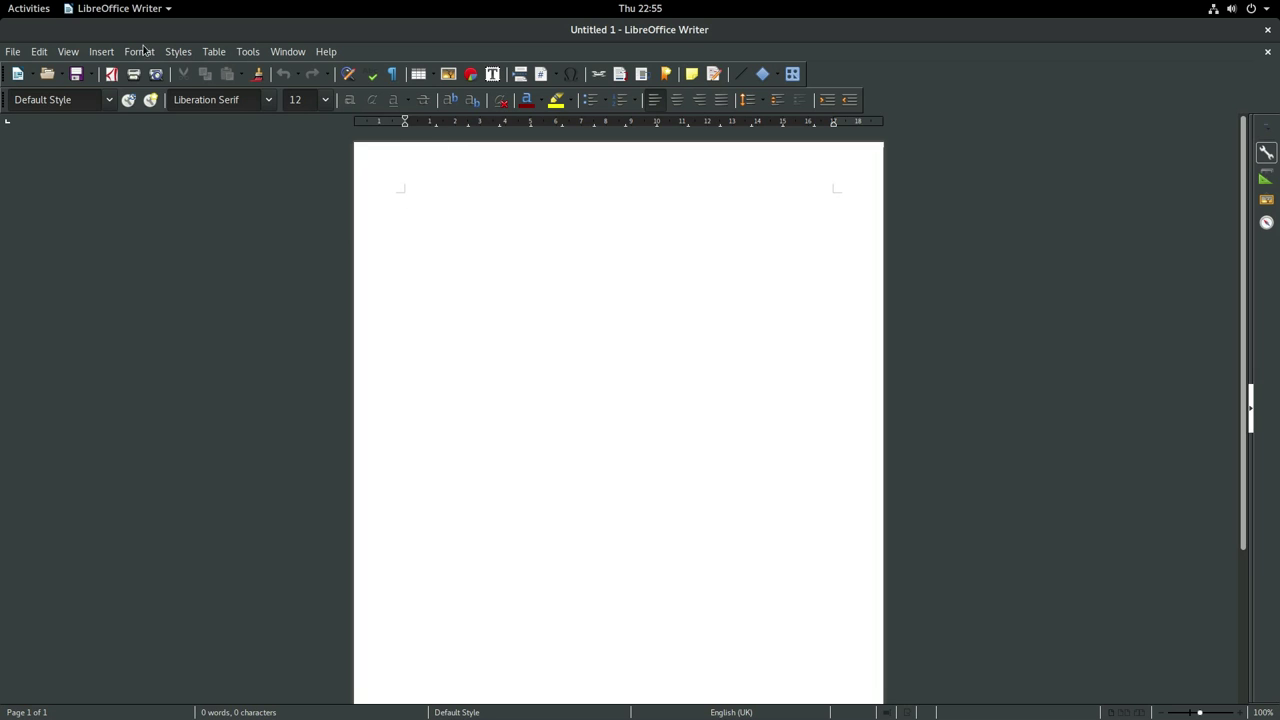
click(115, 10)
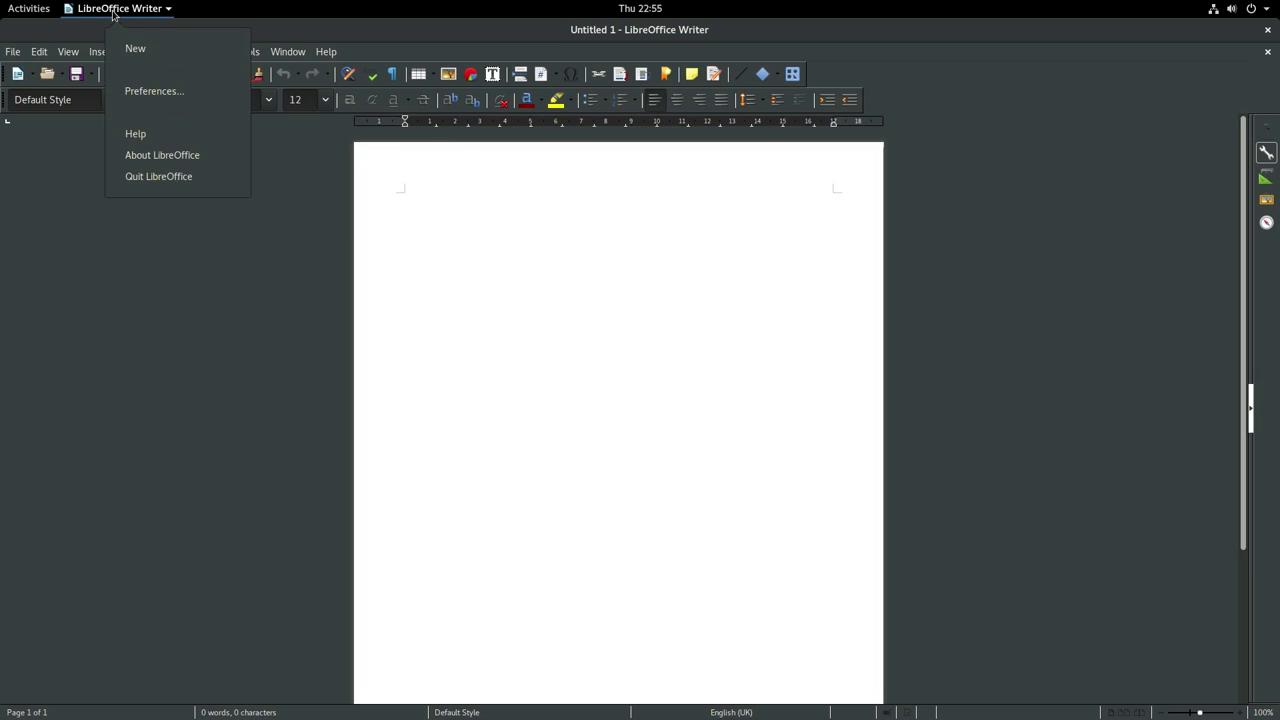
click(112, 11)
click(13, 51)
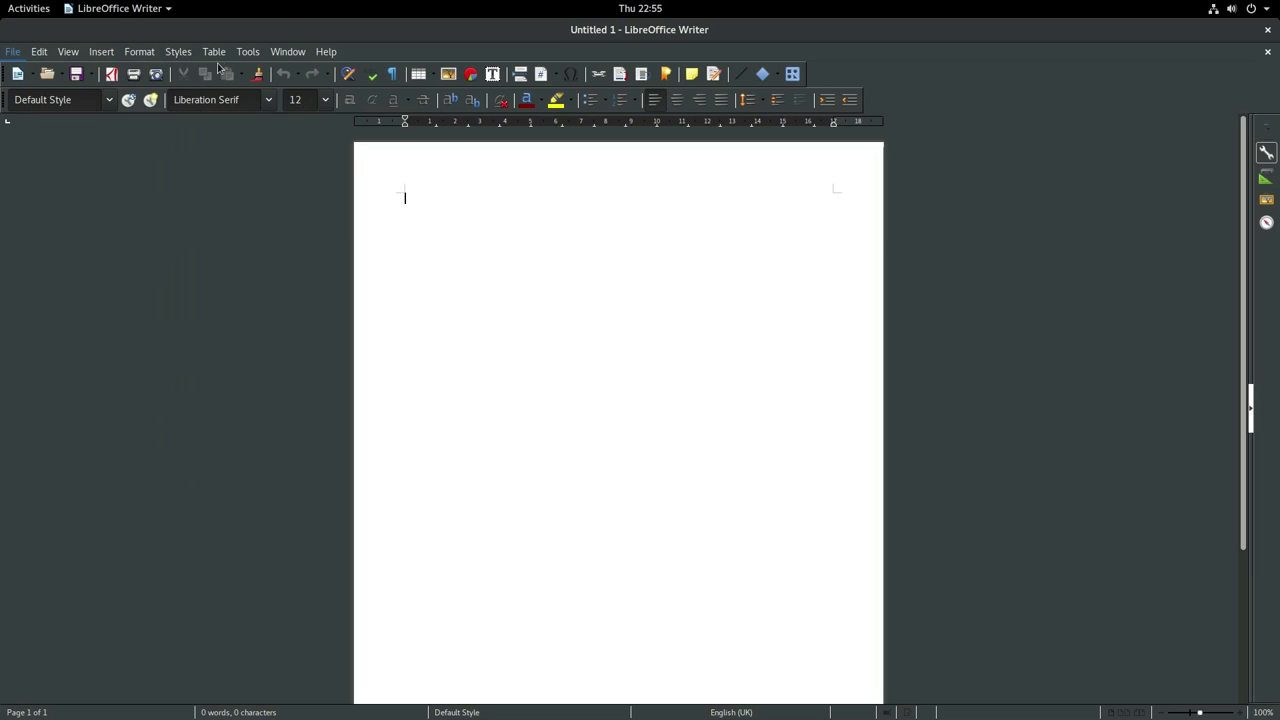
mouse_move(326, 51)
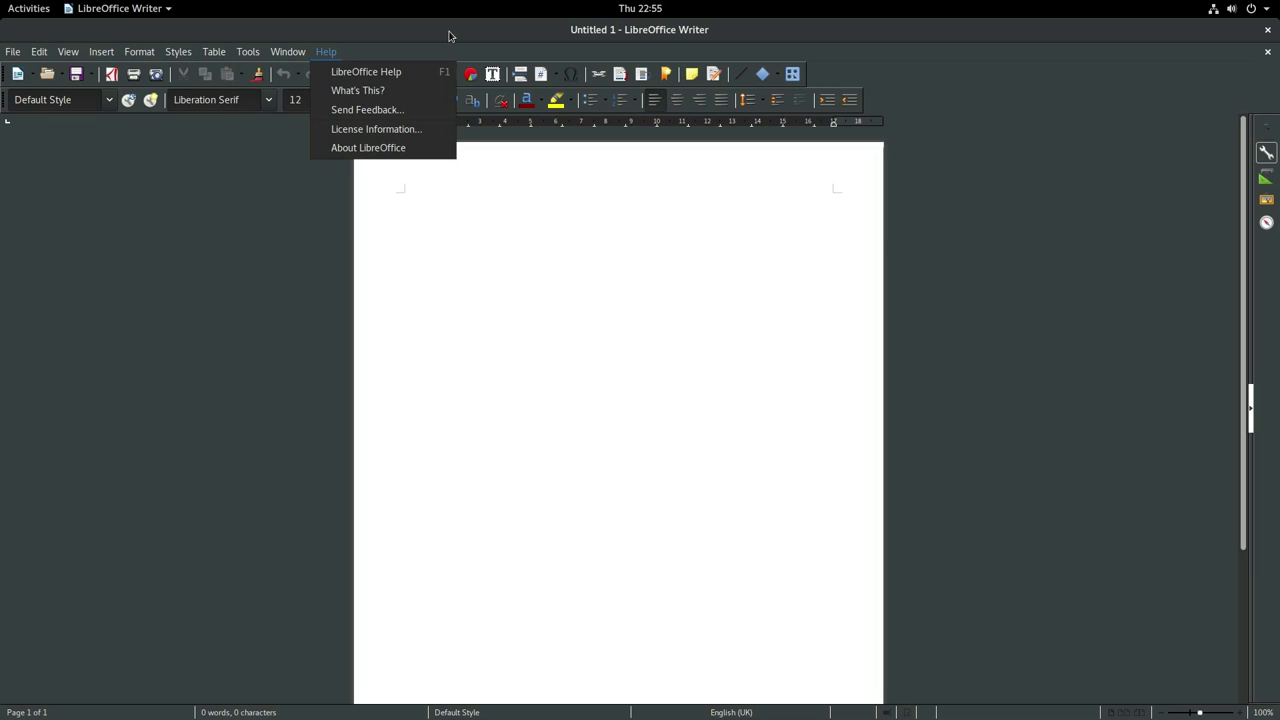
click(472, 163)
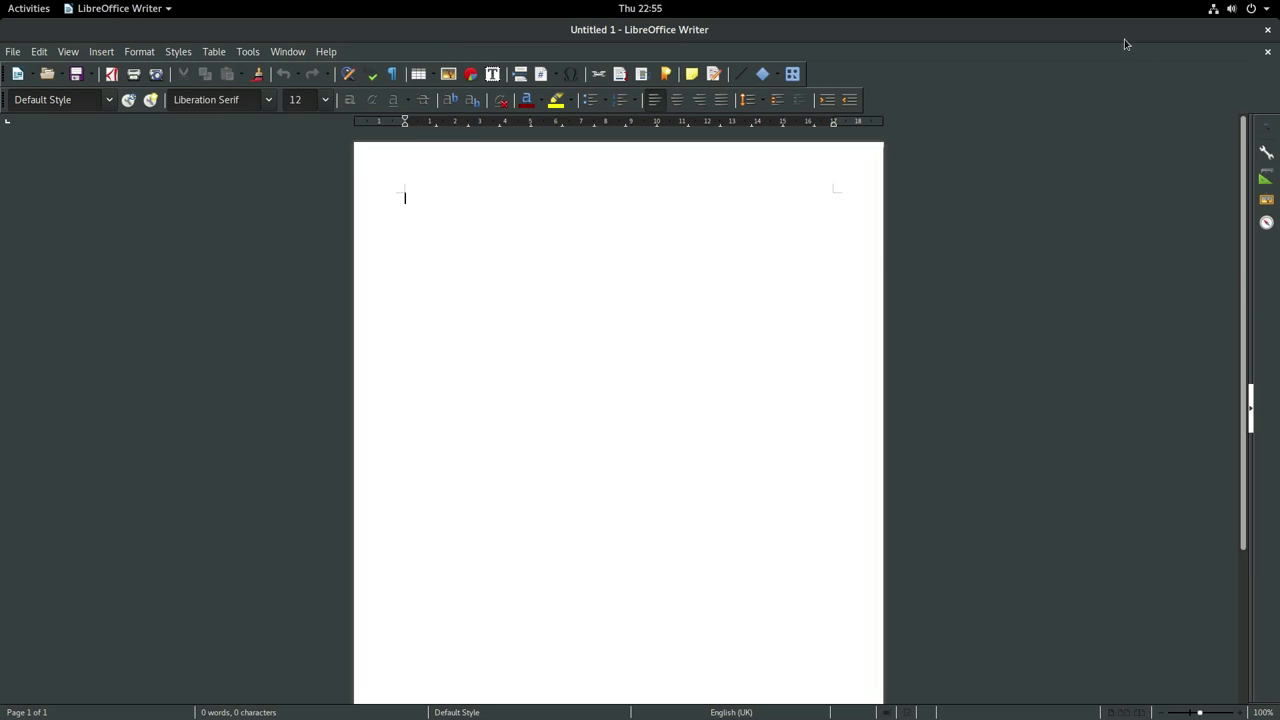
drag(1126, 40, 1278, 130)
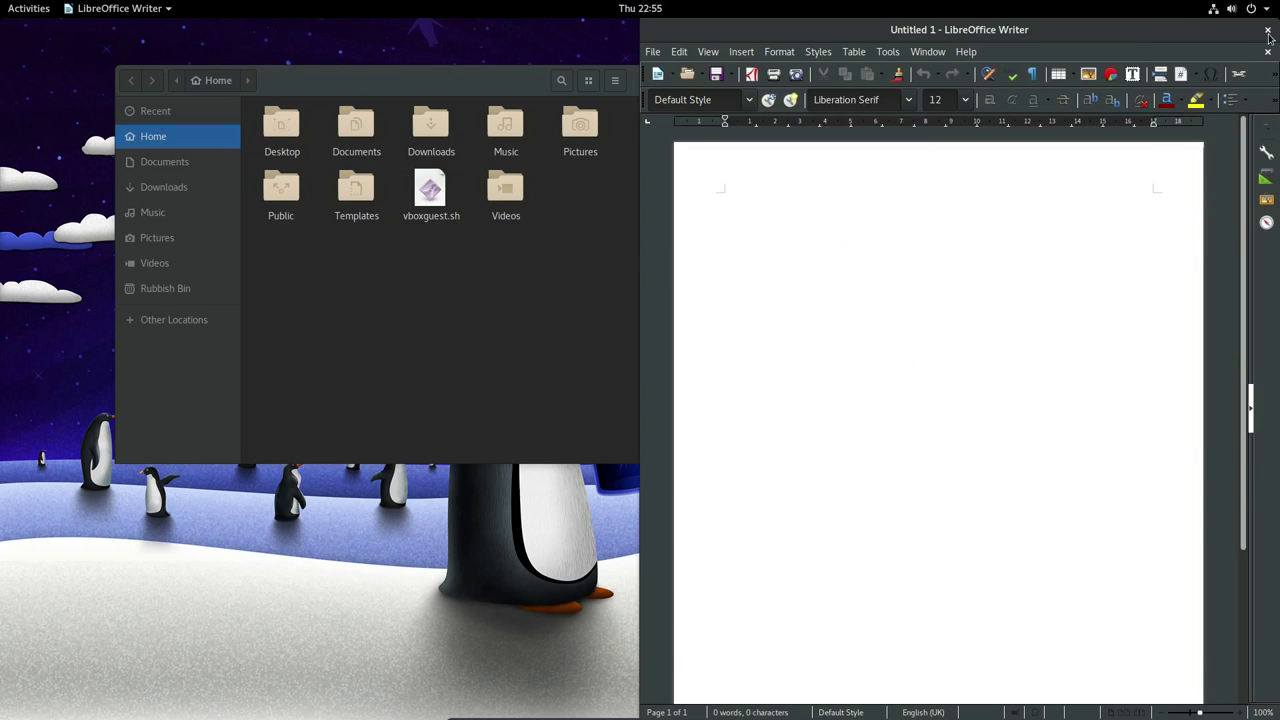
click(1267, 30)
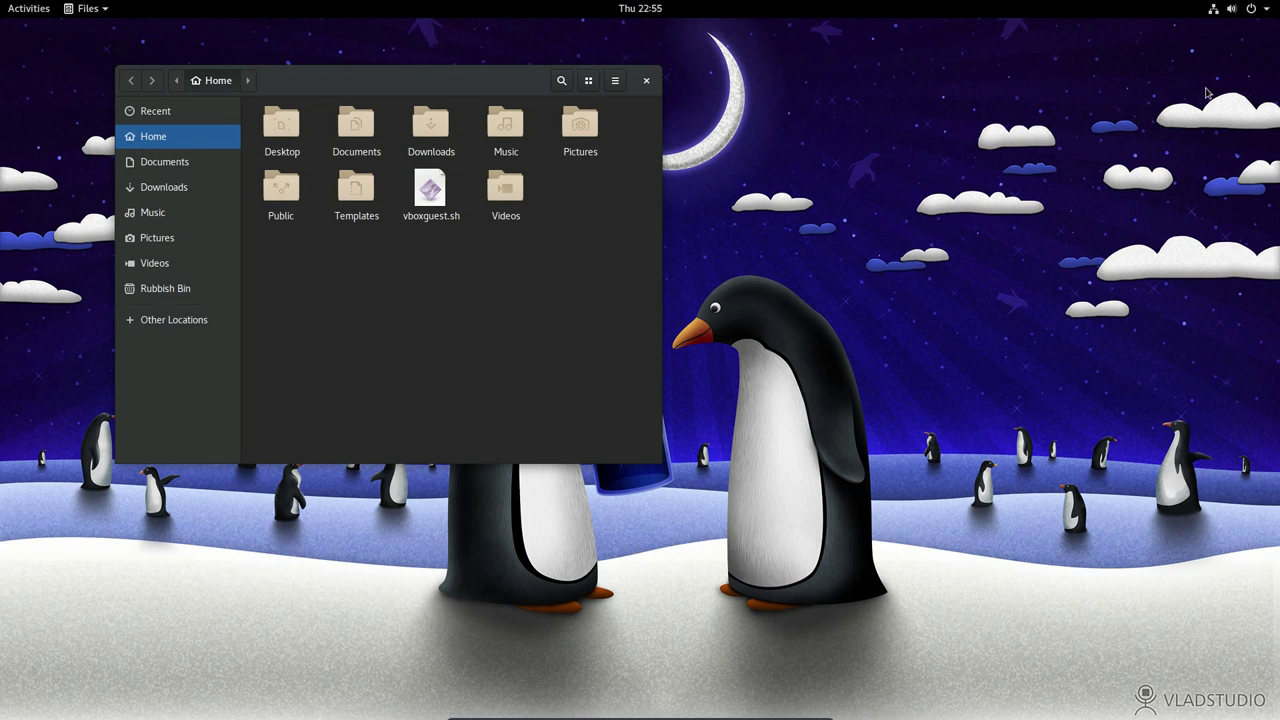
Step: Launch Kate by searching 'kate', check its view menu, then quit it from the app menu
click(30, 9)
text(kate)
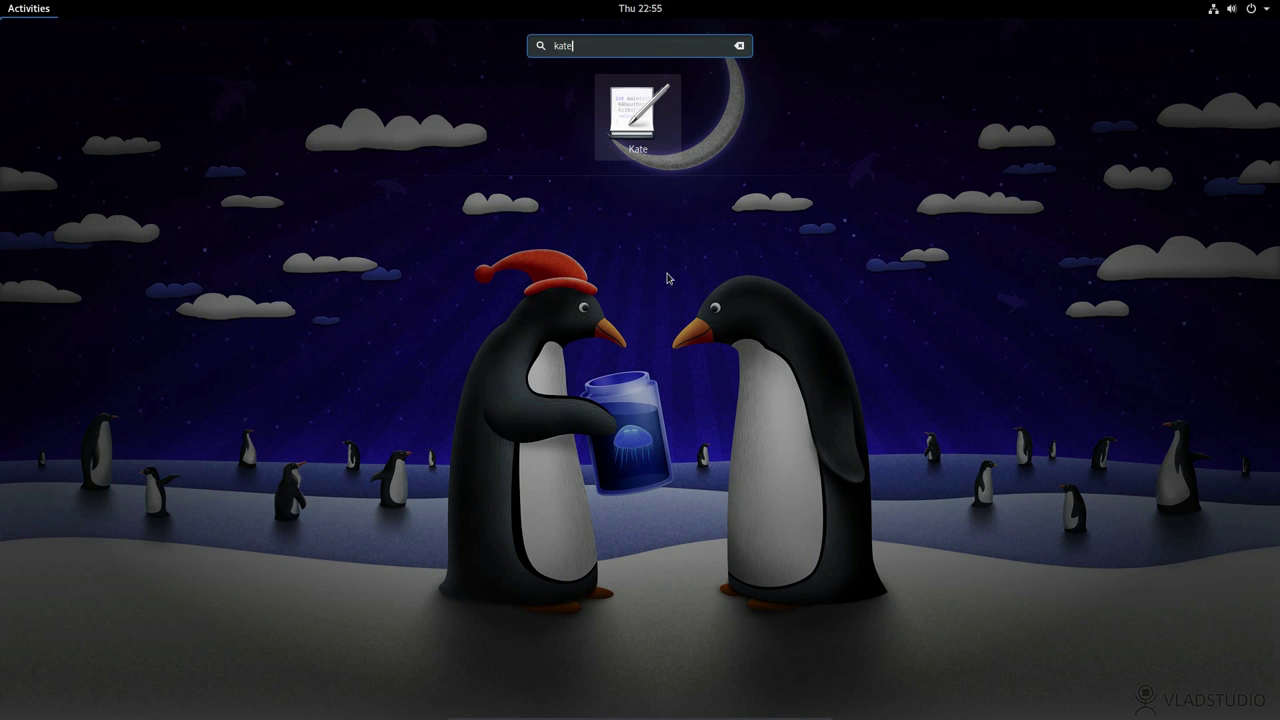
key(Return)
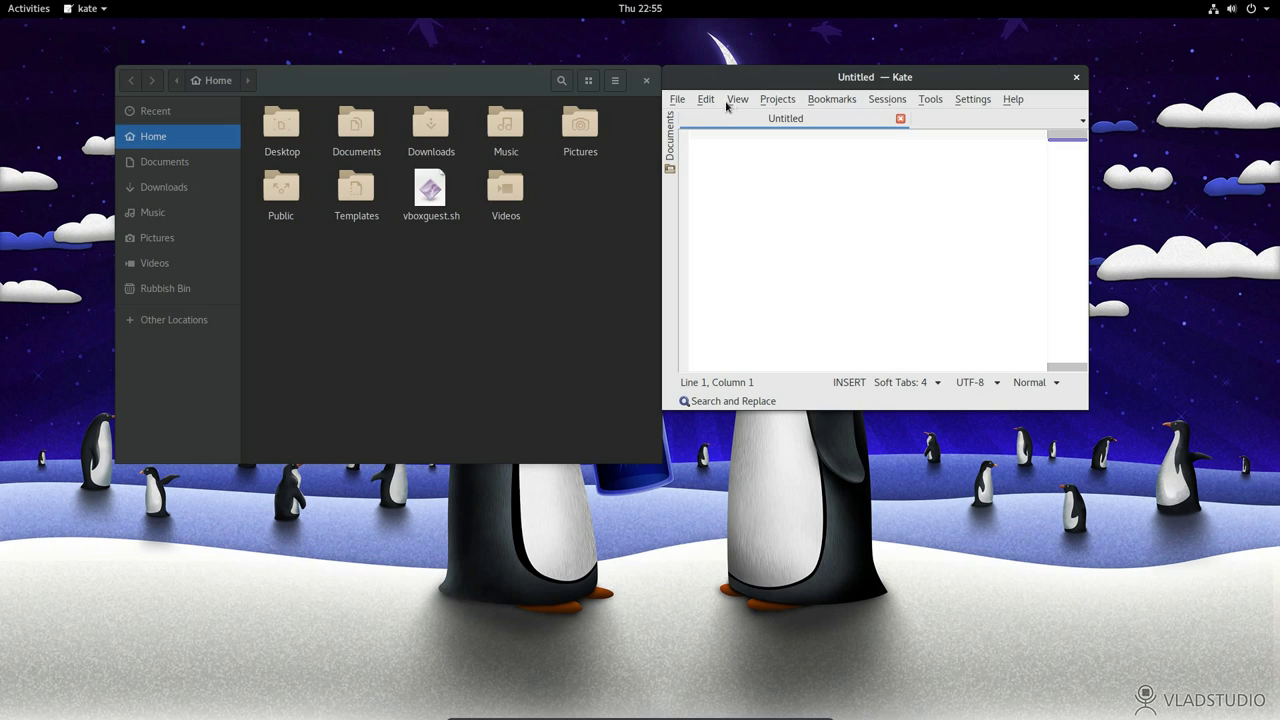
click(738, 100)
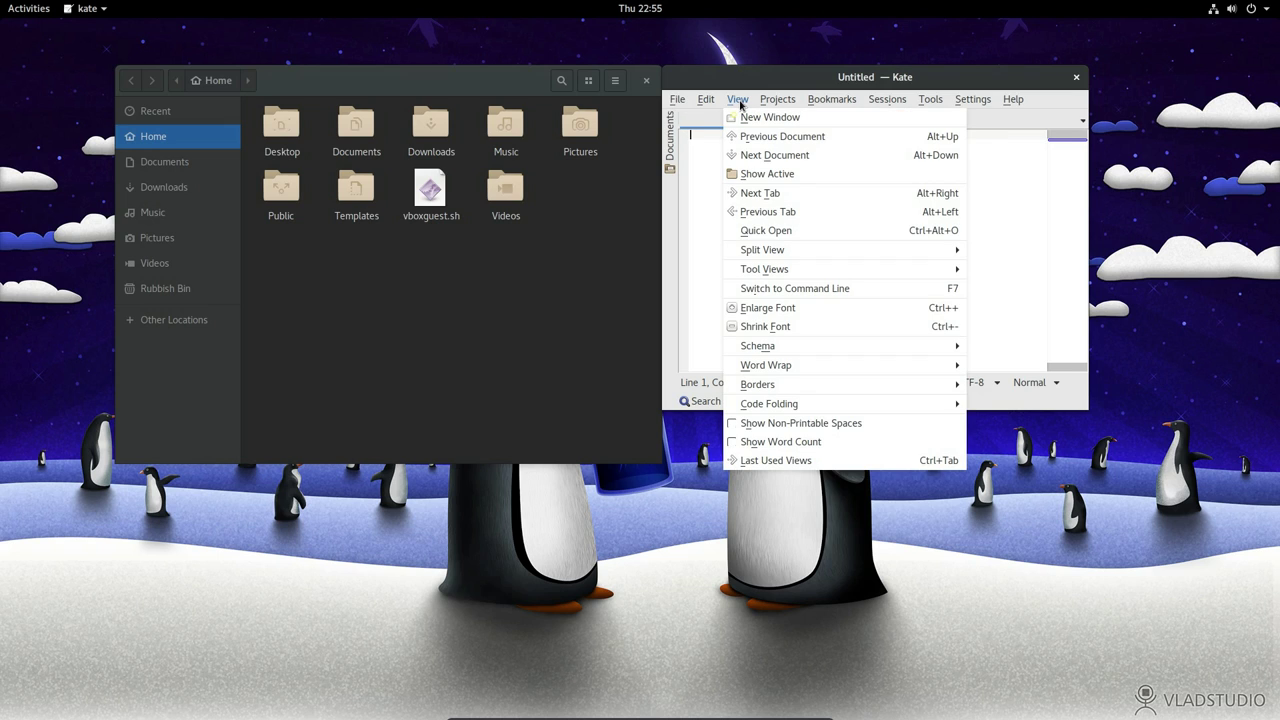
click(898, 101)
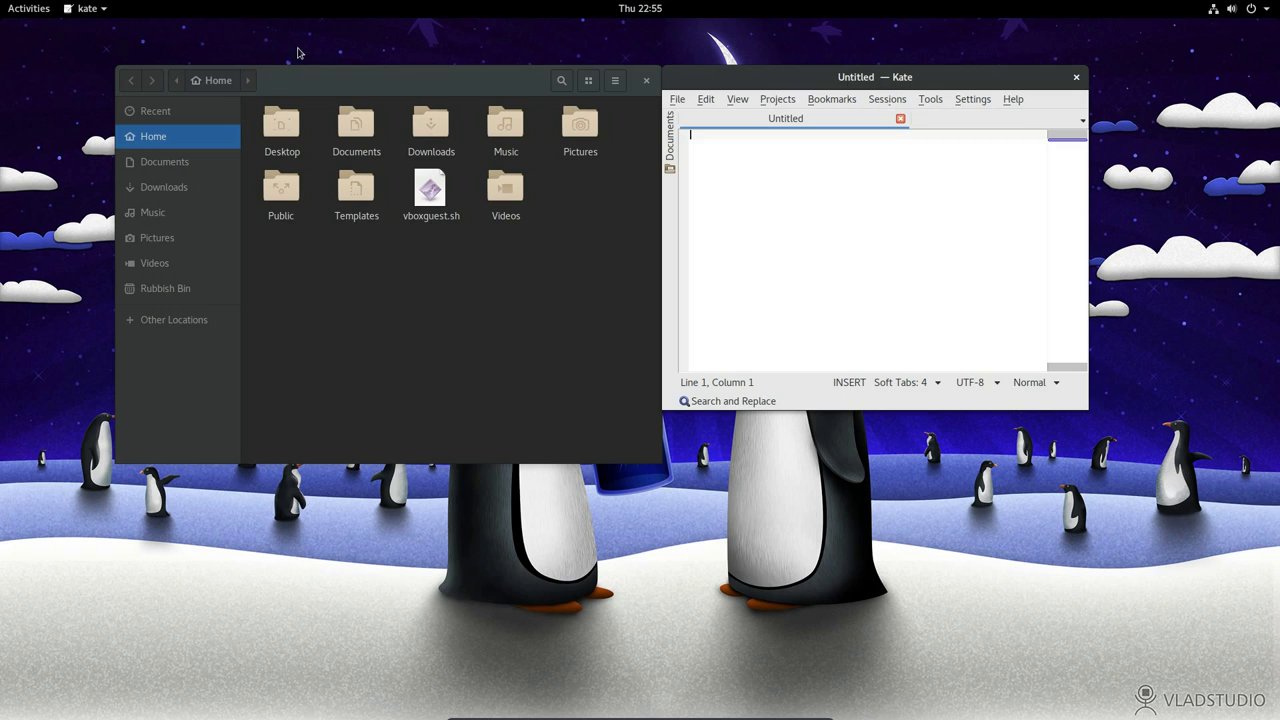
click(93, 12)
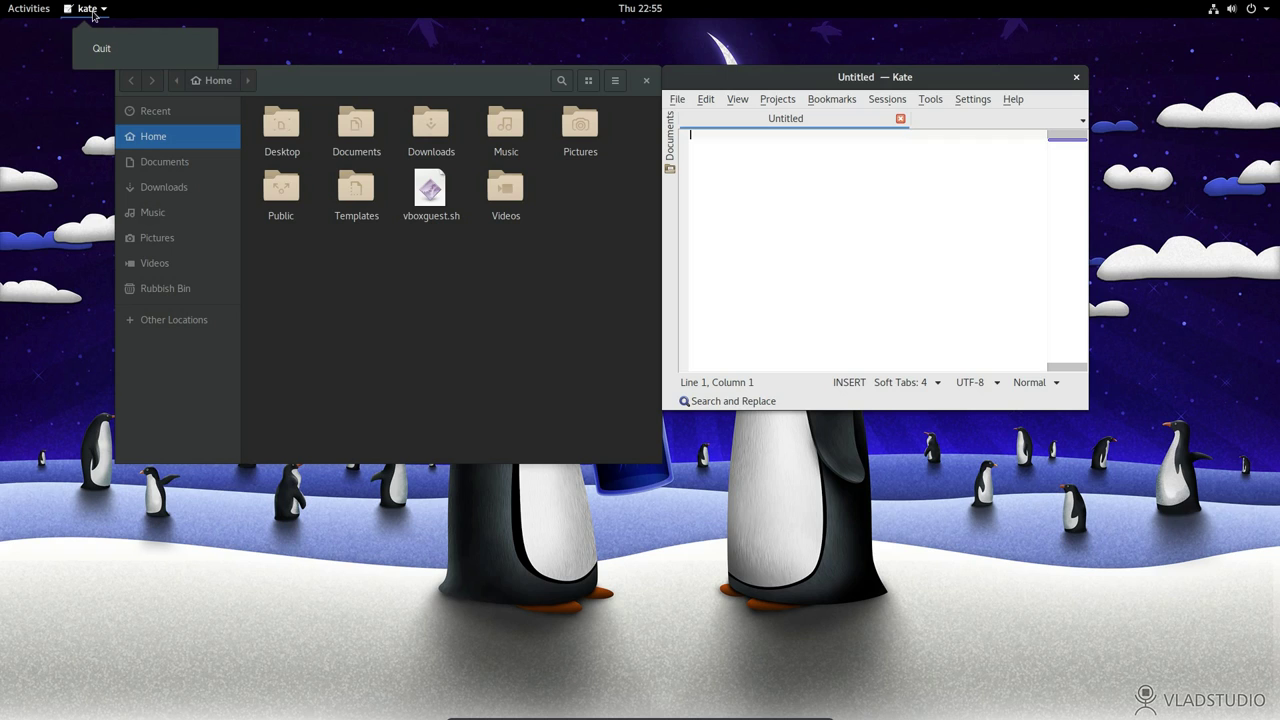
click(130, 55)
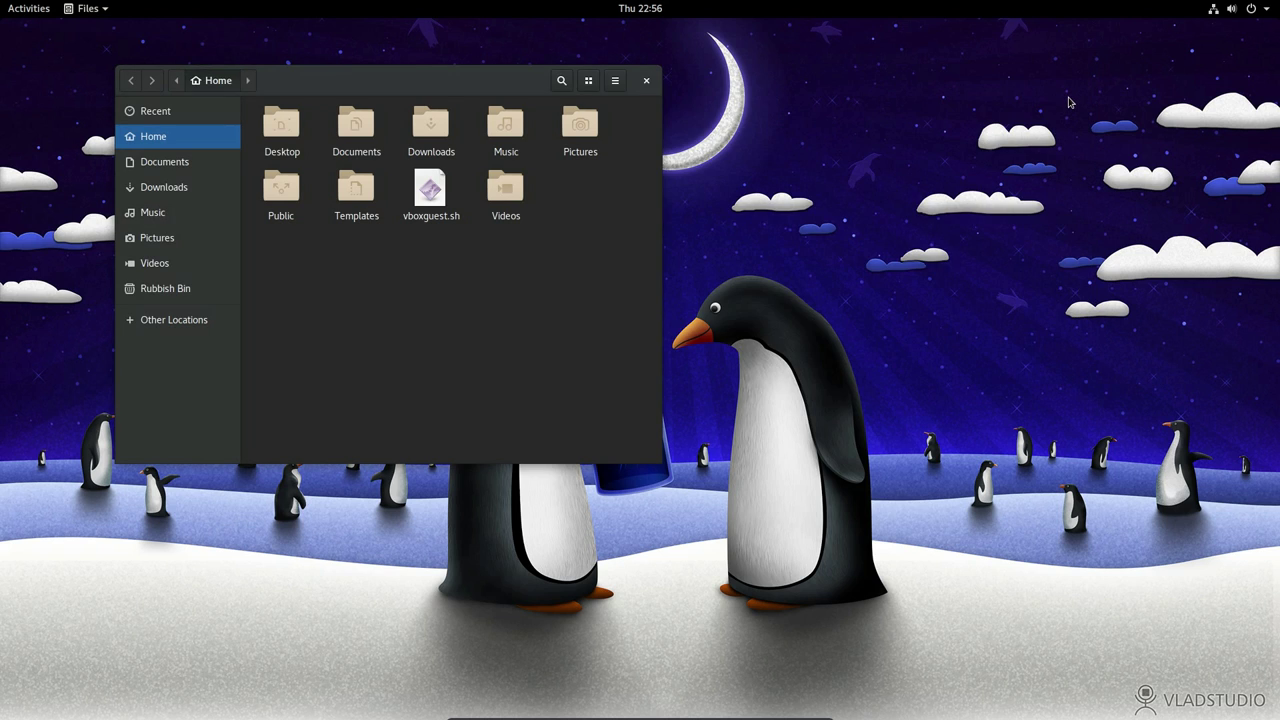
Step: Show all applications, then try searches for 'ca' (Calculator) and 'fire', clearing each
key(super+a)
click(672, 690)
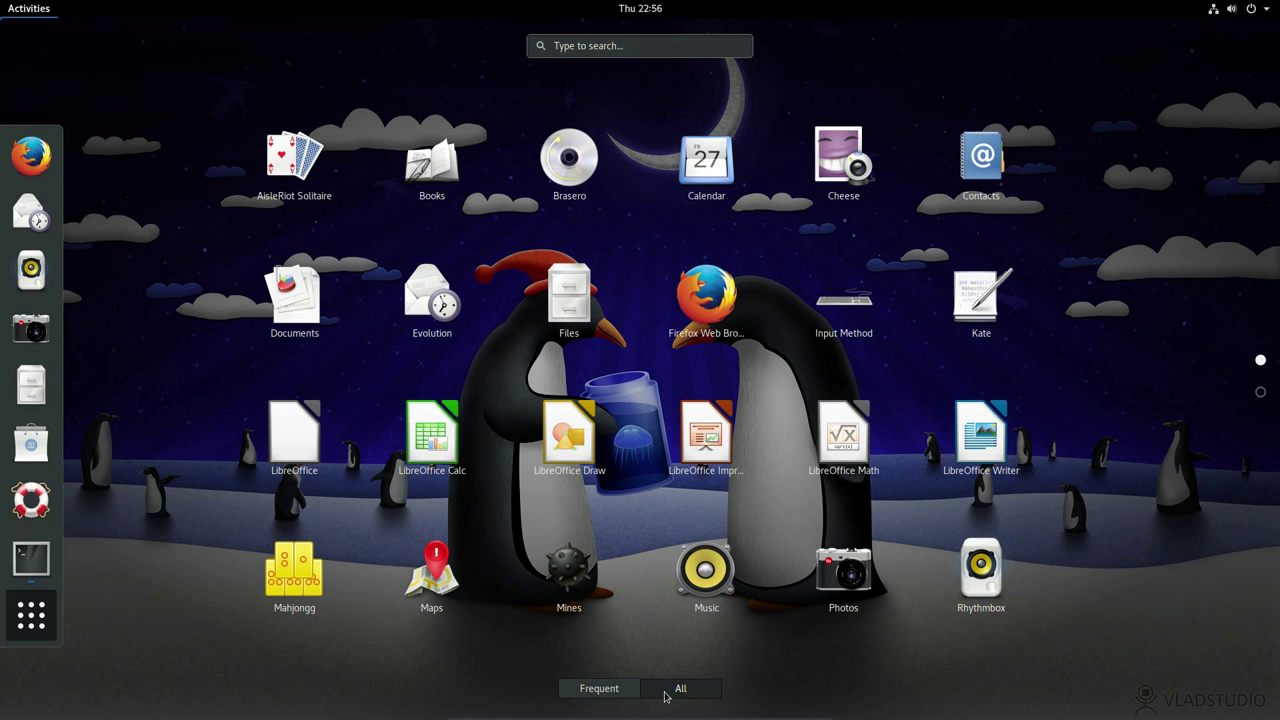
text(ca)
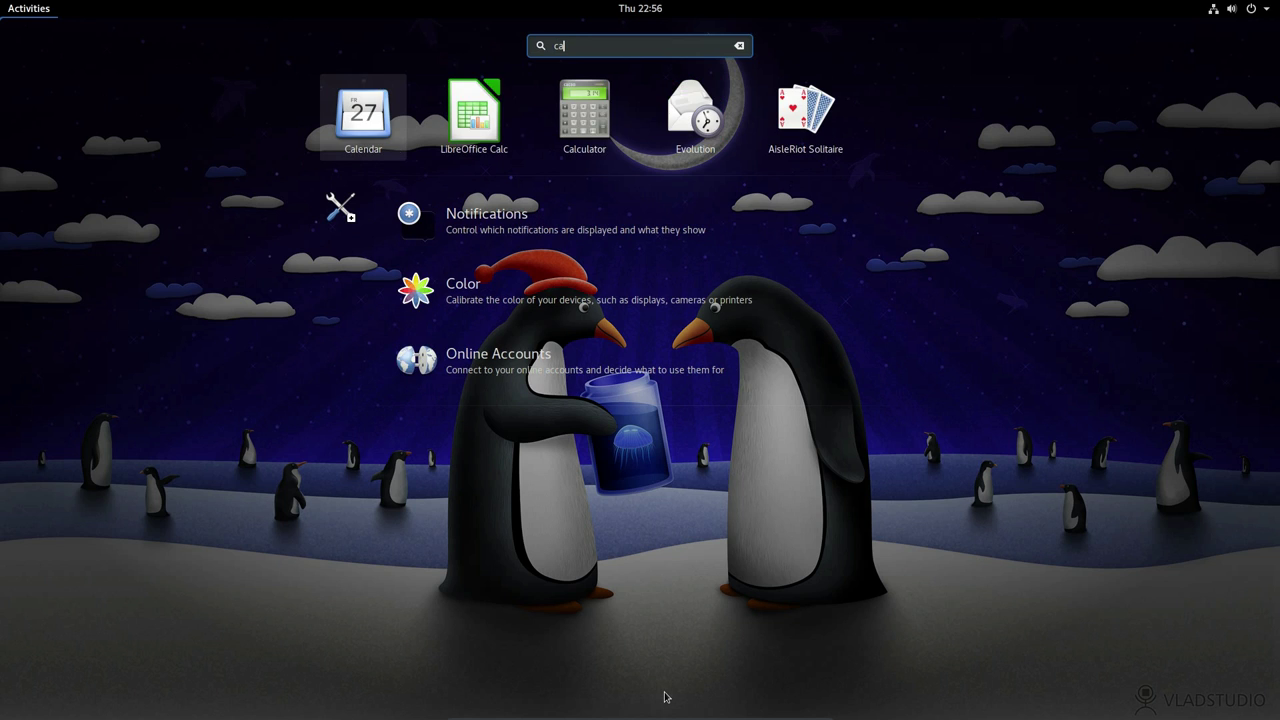
key(Right)
key(Right)
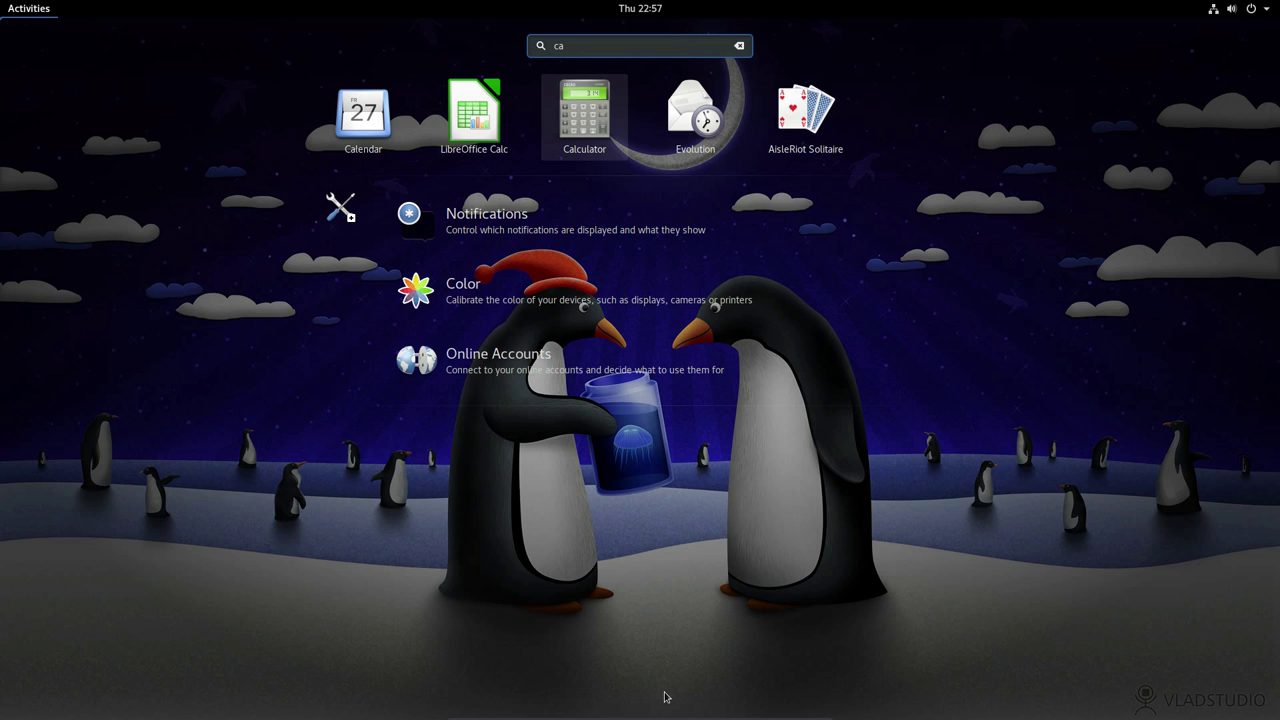
key(BackSpace)
key(BackSpace)
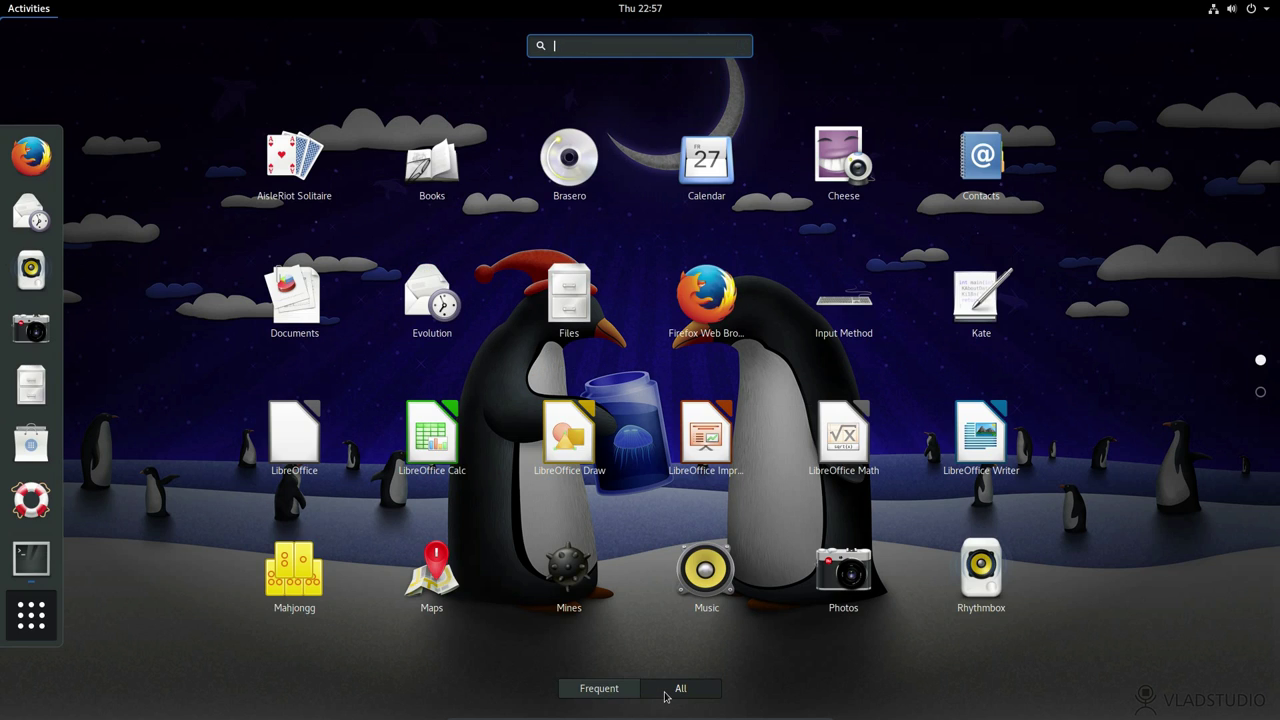
text(fire)
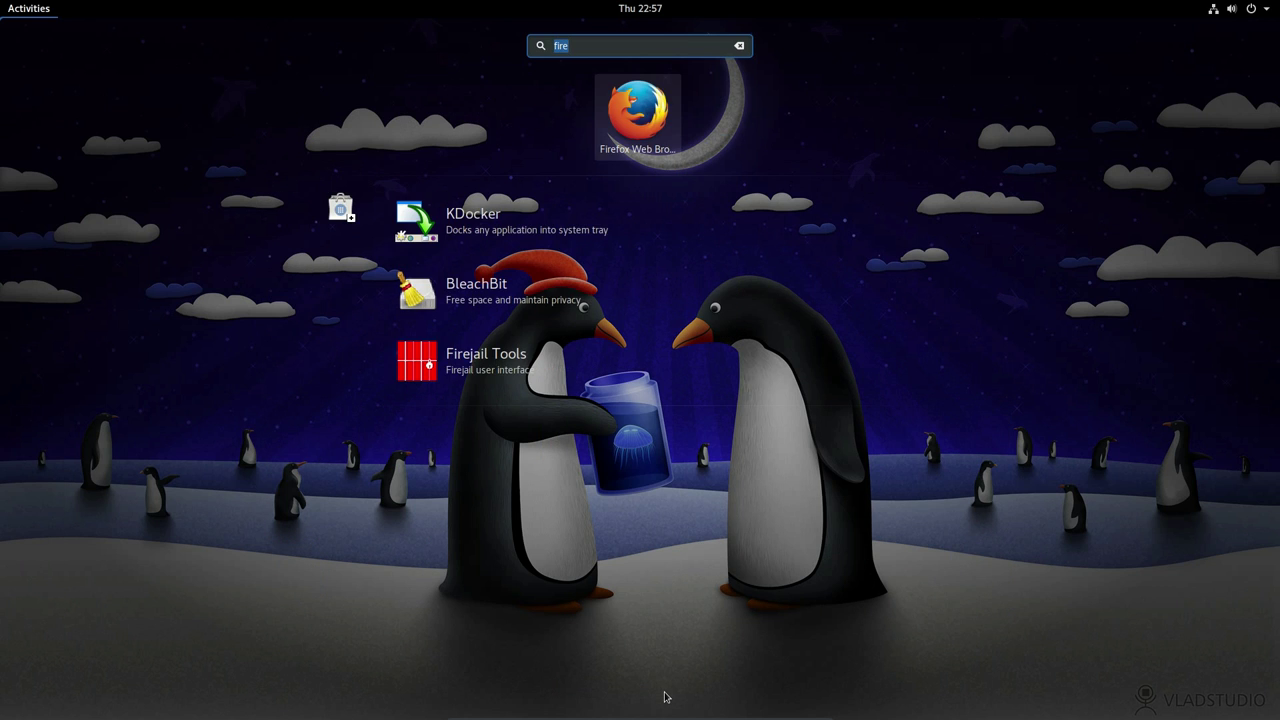
key(BackSpace)
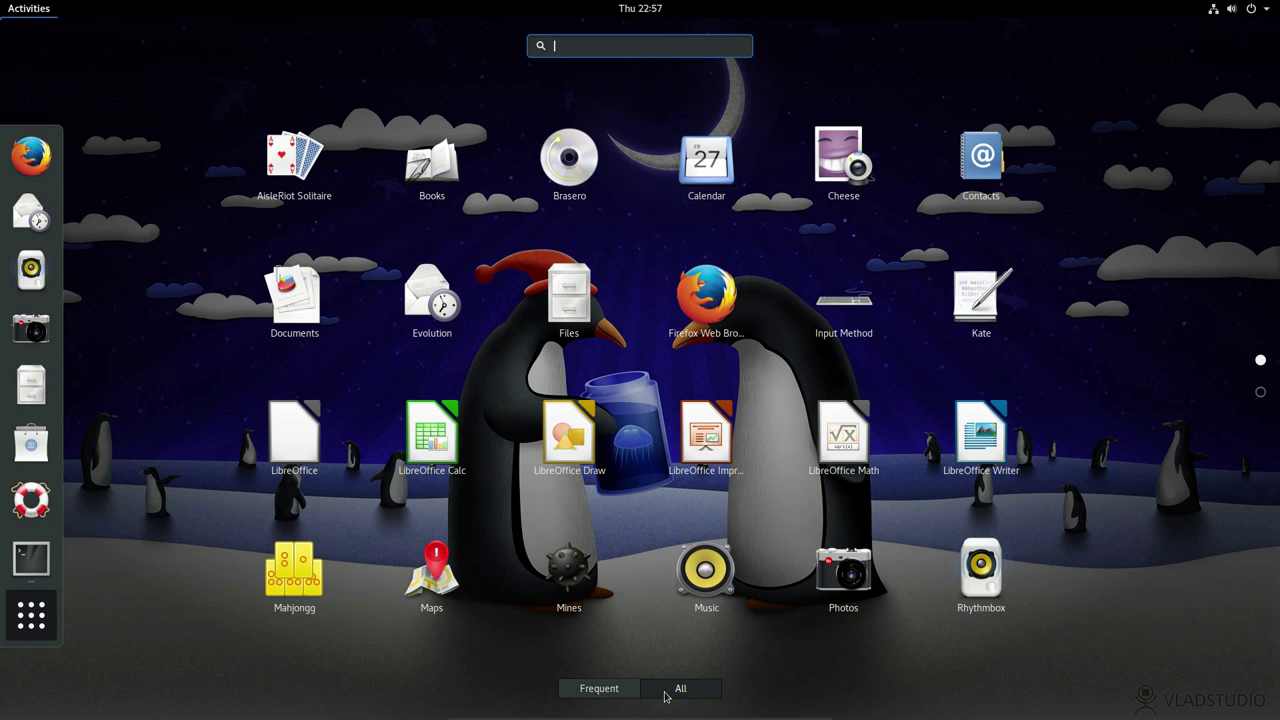
Step: Search for 'penguins.', clear it, search 'chrom', then close the overview to the desktop
text(pen)
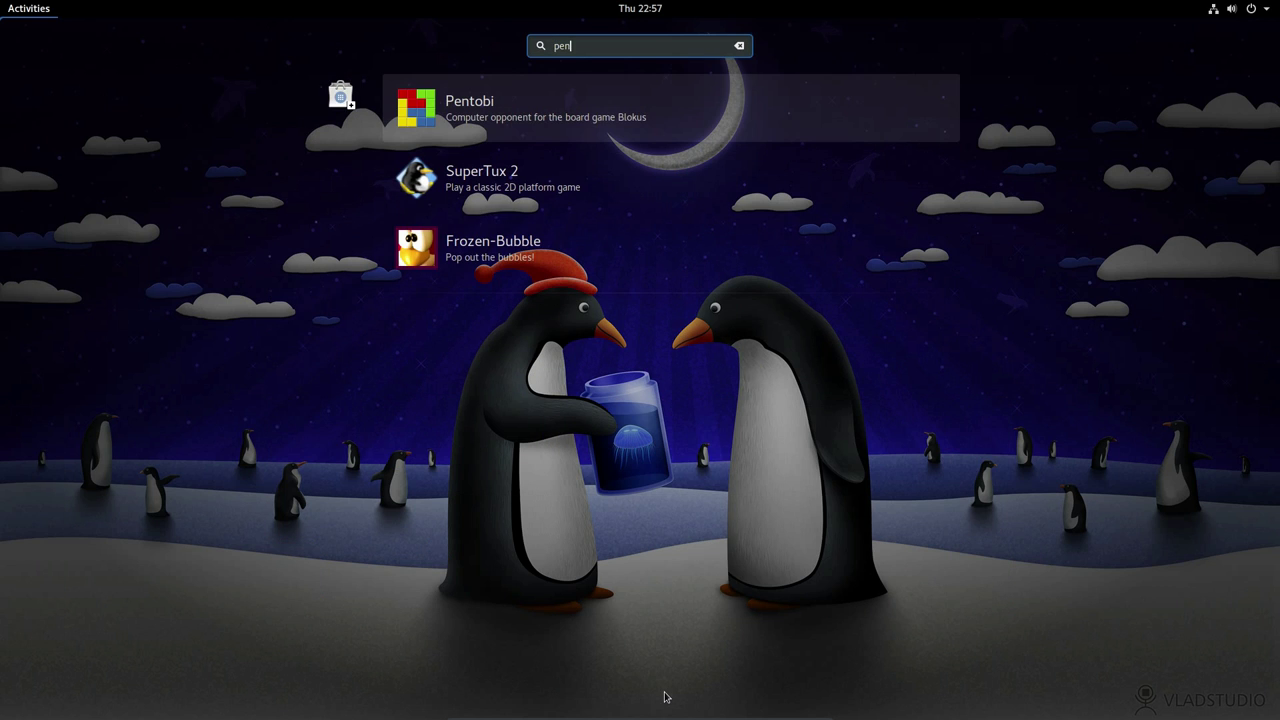
text(gu)
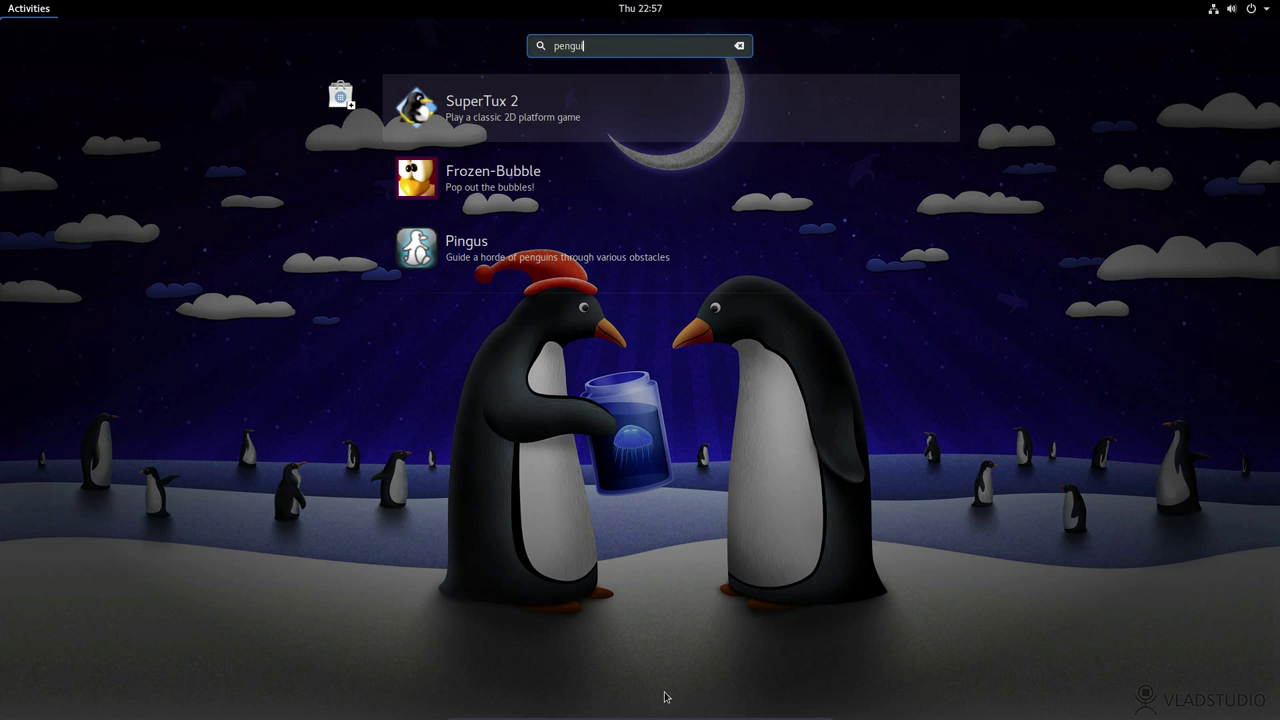
text(ins.)
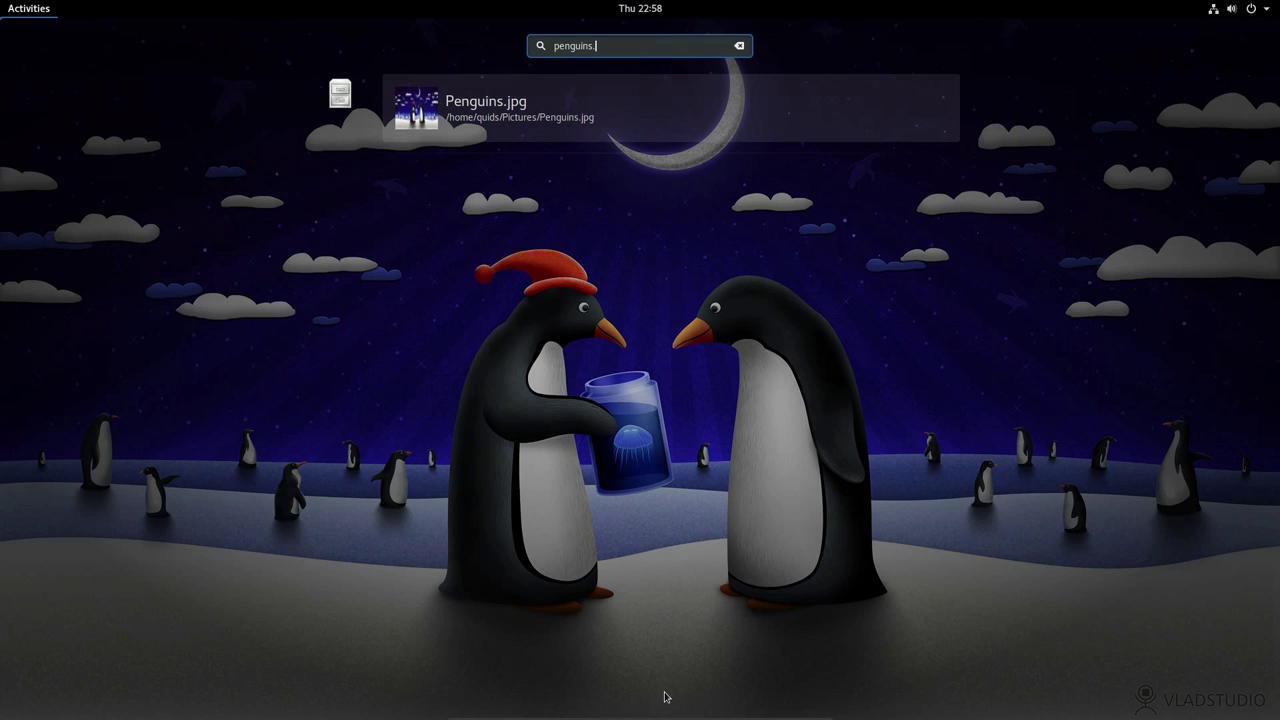
key(ctrl+a)
key(BackSpace)
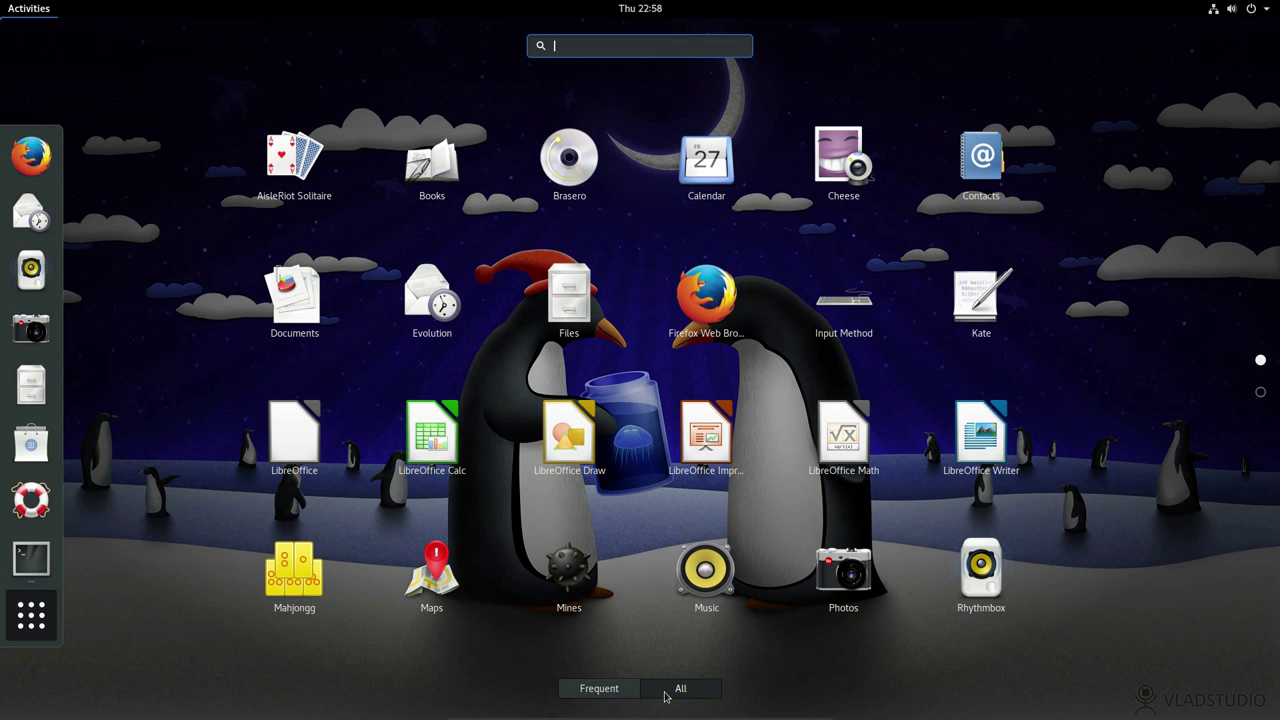
text(chrom)
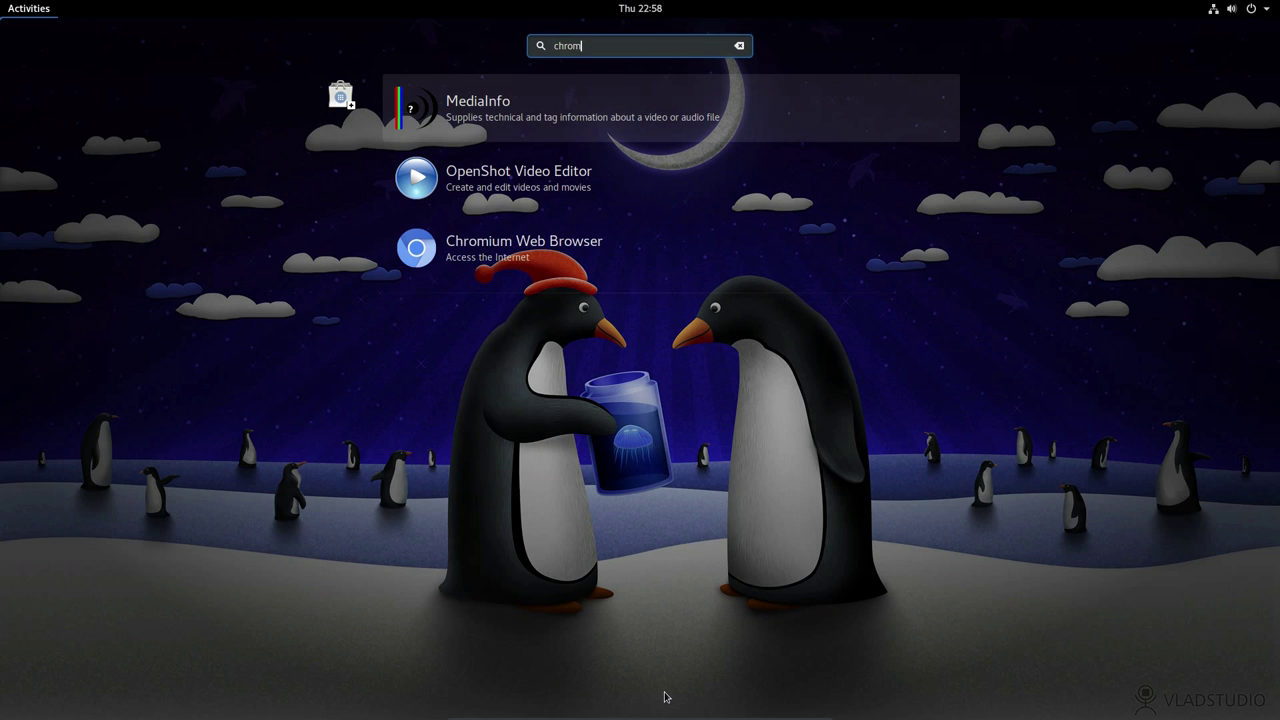
click(416, 248)
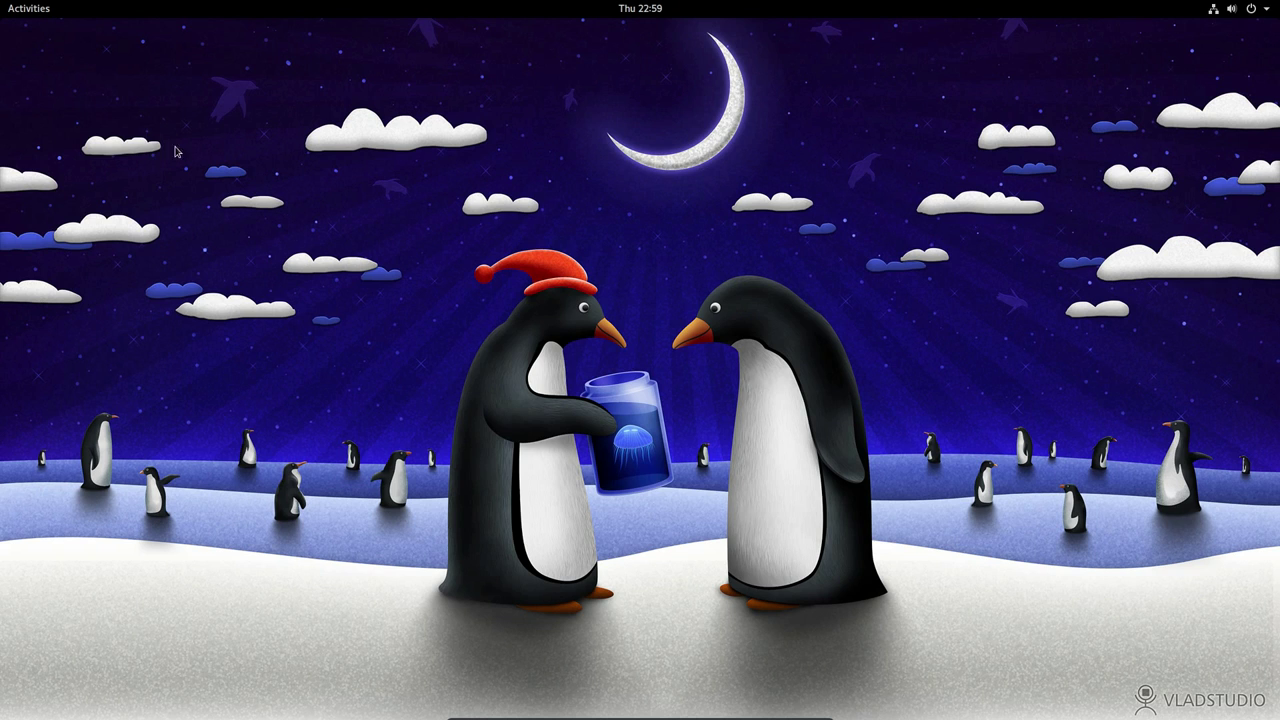
Step: Reopen the Terminal showing the free -m output from the dash and close its window
click(12, 8)
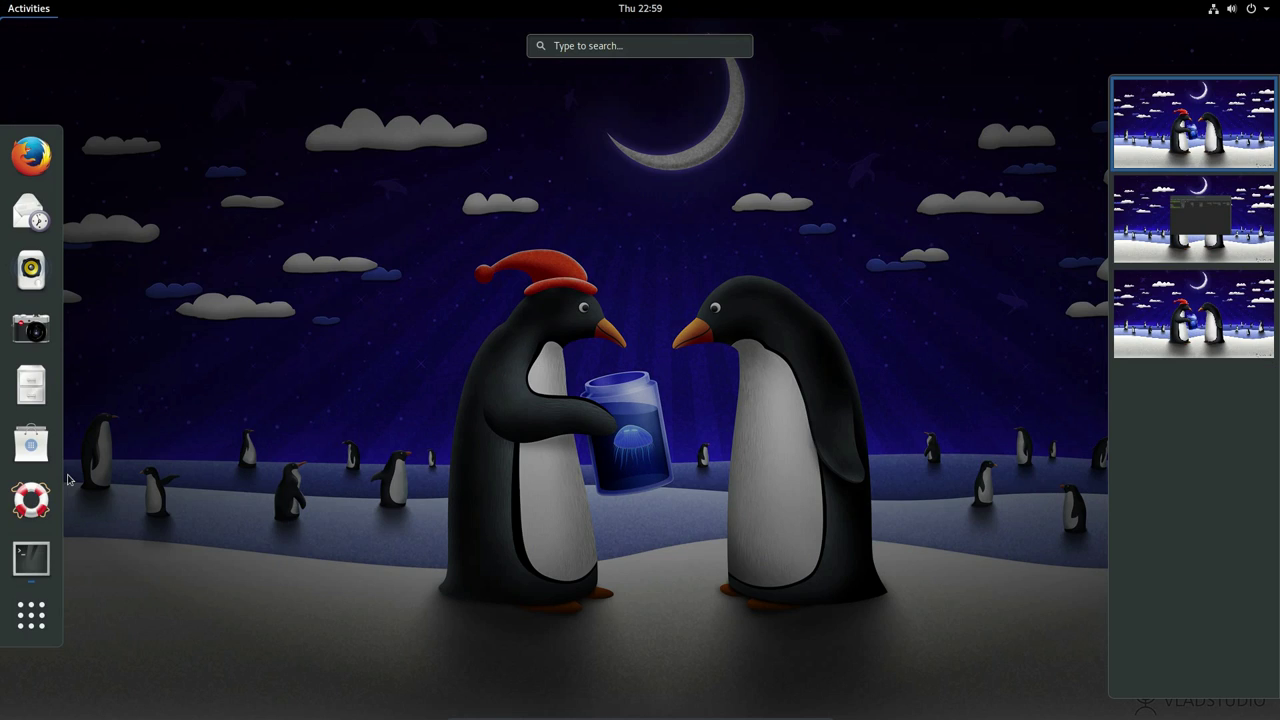
click(21, 576)
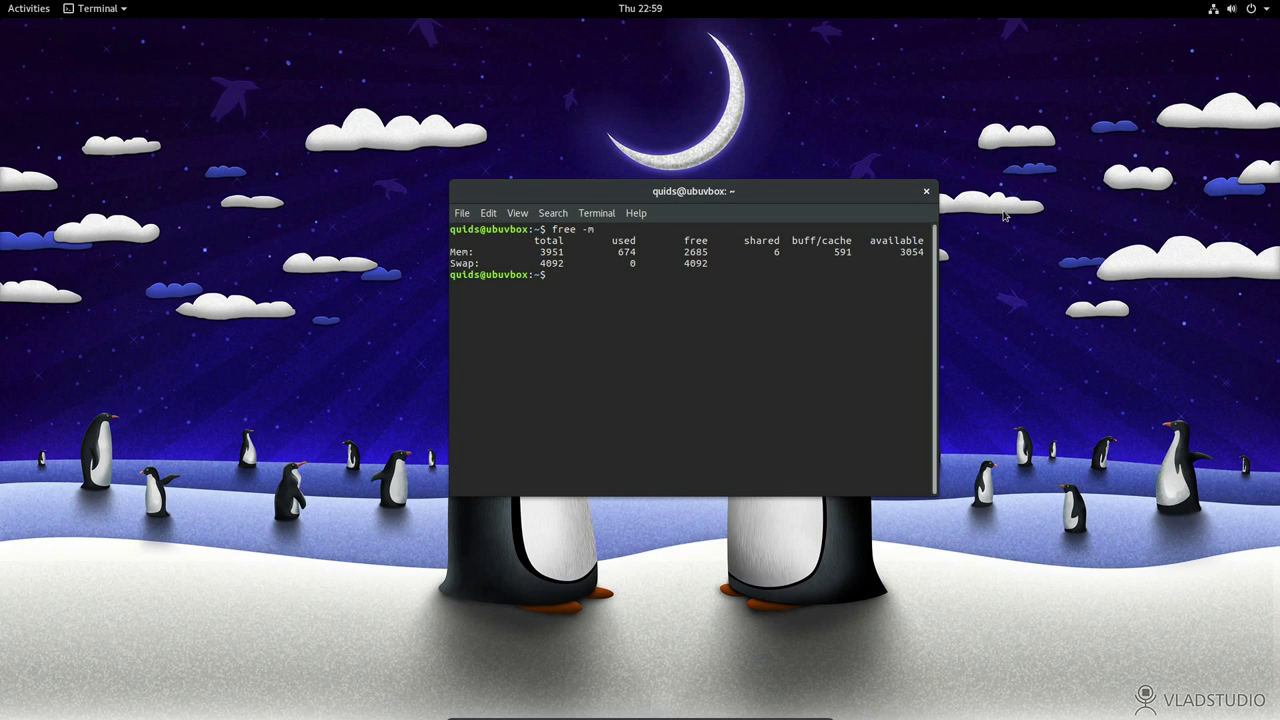
click(926, 191)
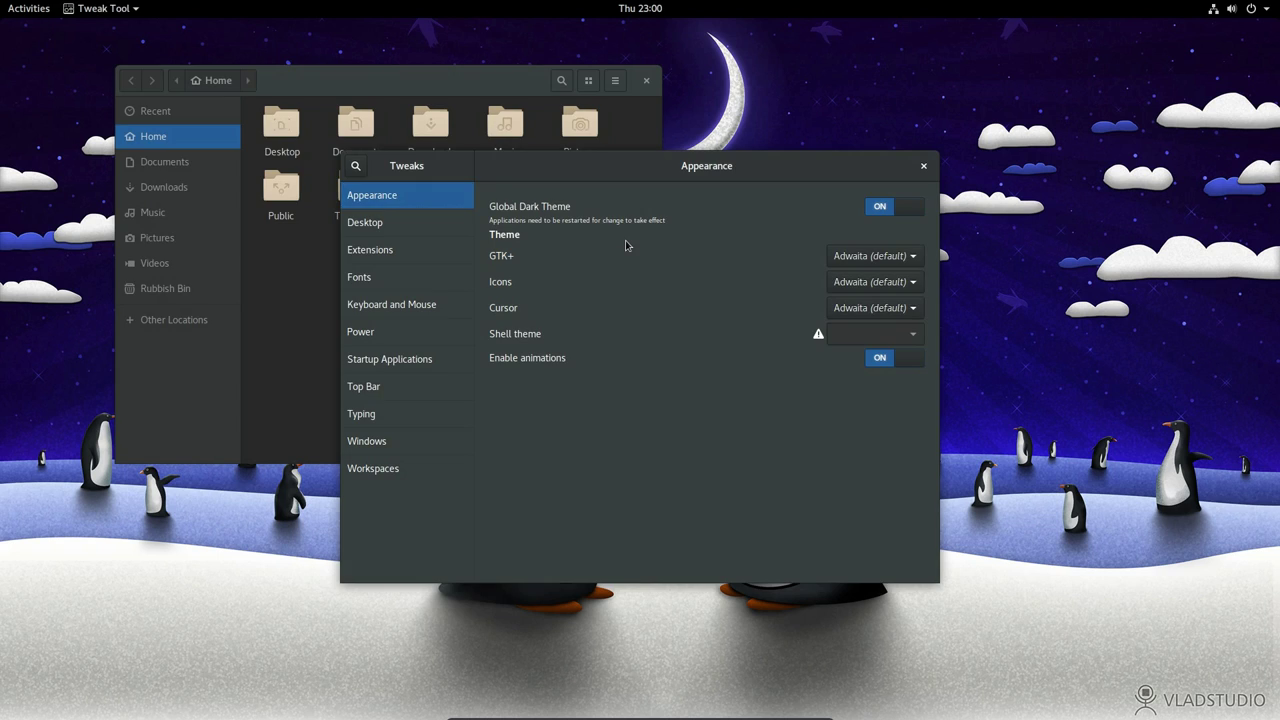
Step: In Tweak Tool, browse the Desktop page and the Extensions list, ending on the Windows page
key(alt+Tab)
key(alt+Tab)
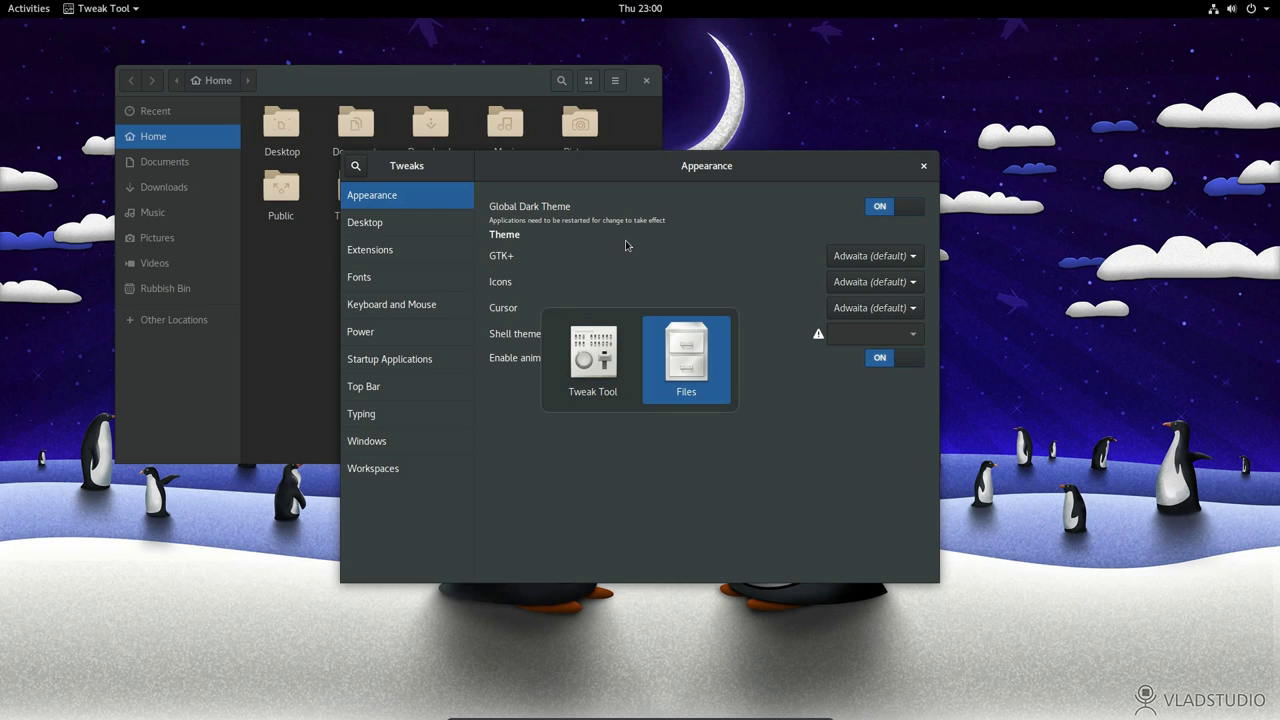
key(alt+Tab)
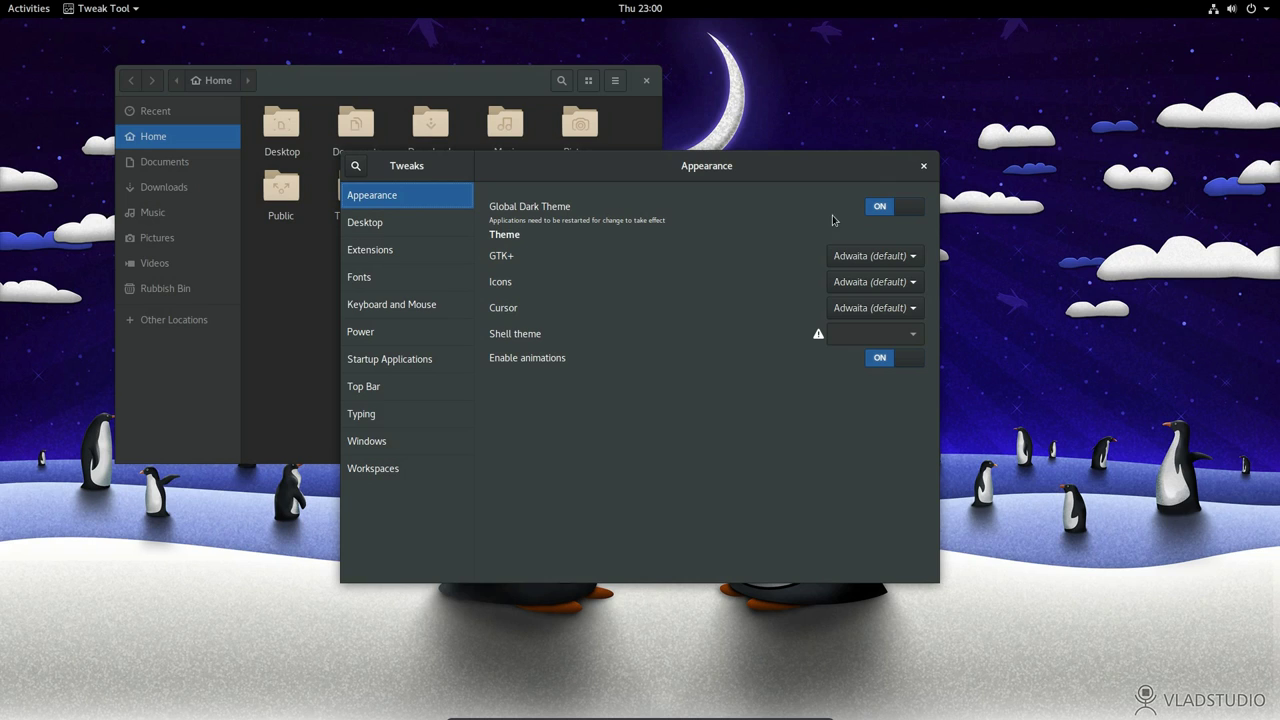
click(420, 224)
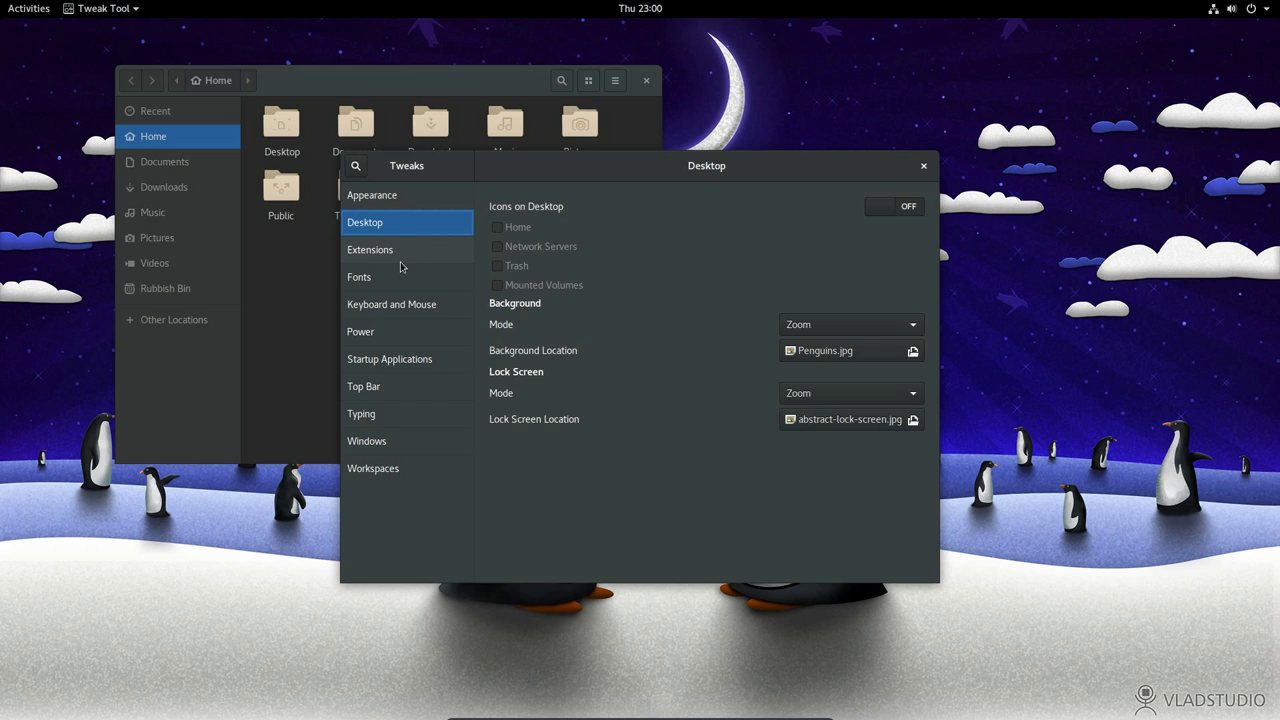
click(390, 259)
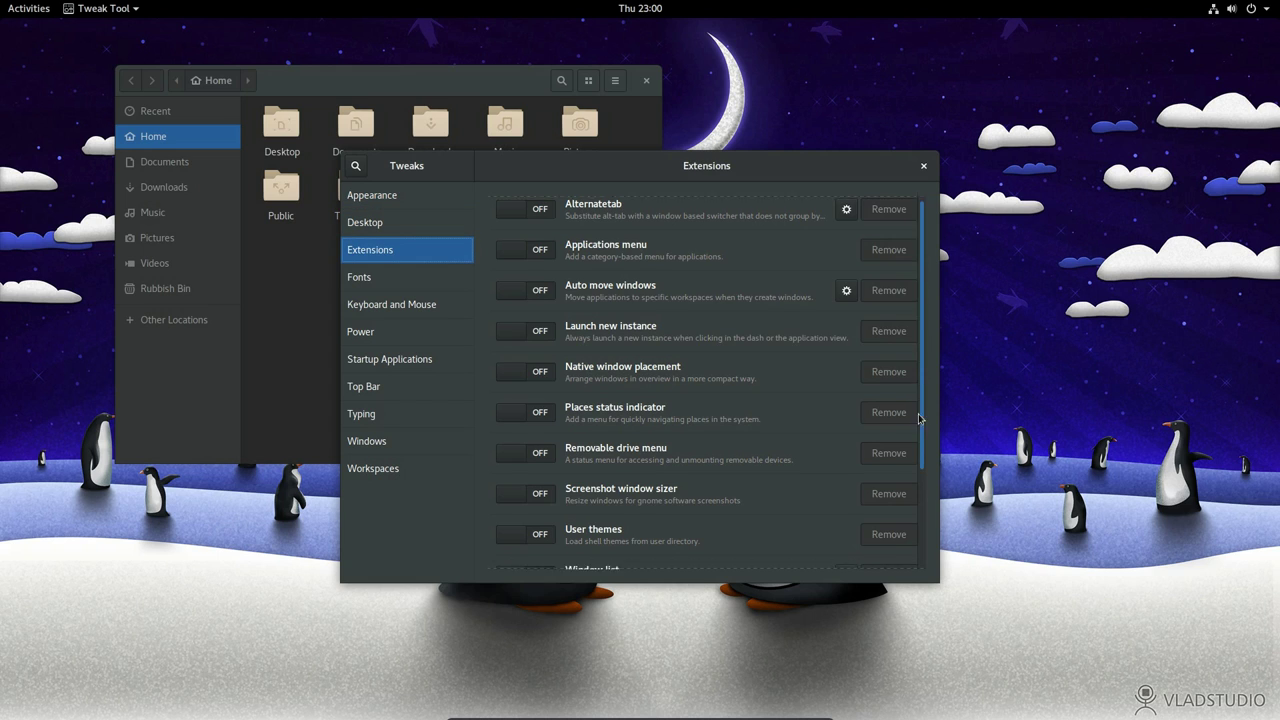
scroll(921, 429, down, 3)
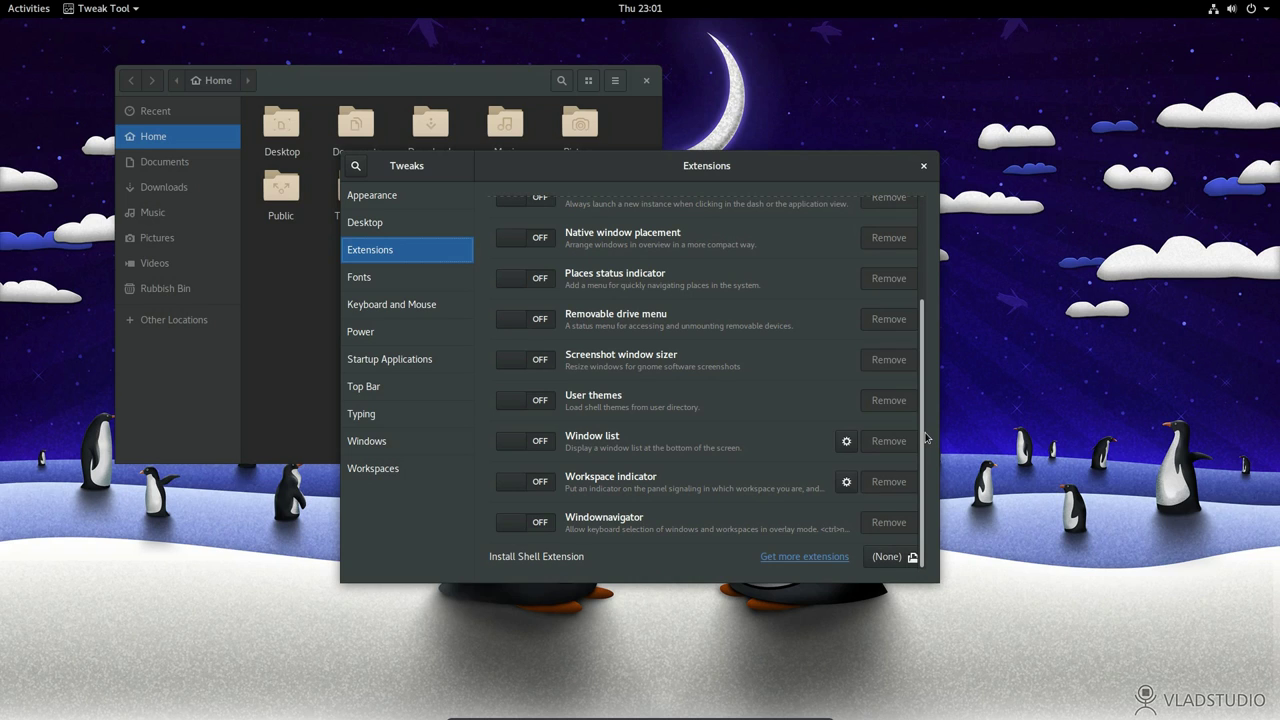
scroll(922, 437, up, 5)
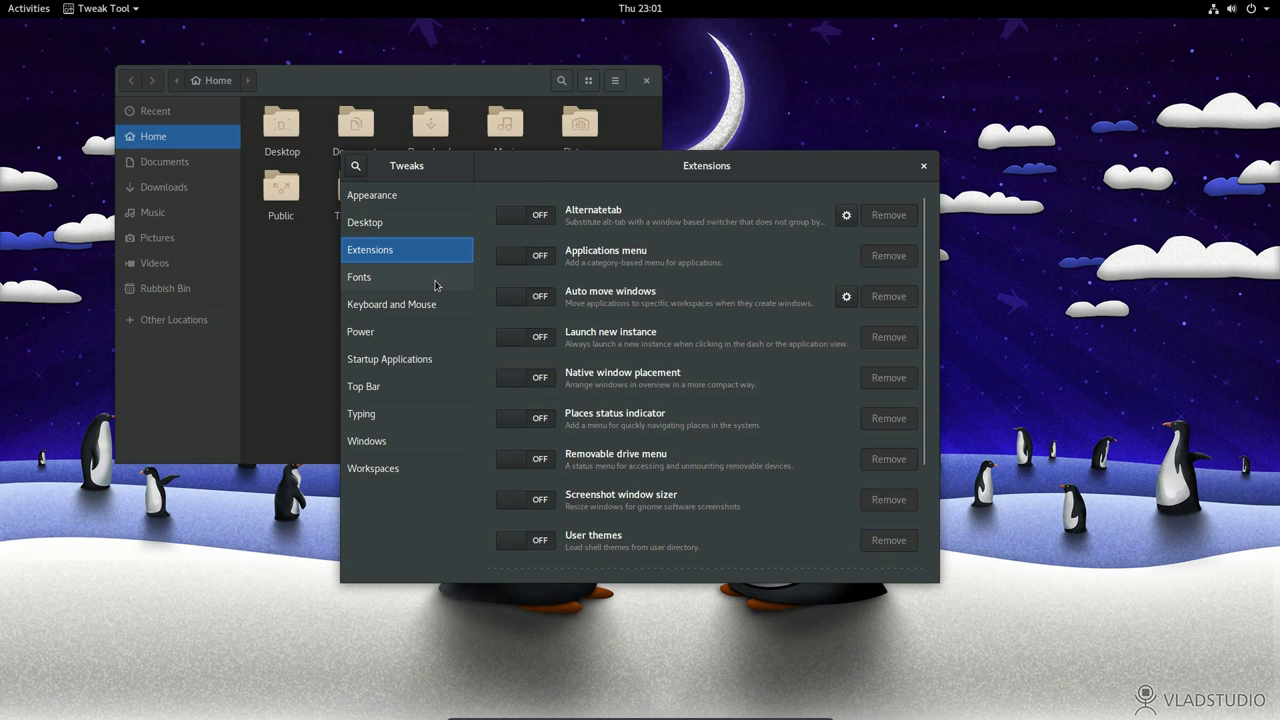
click(400, 441)
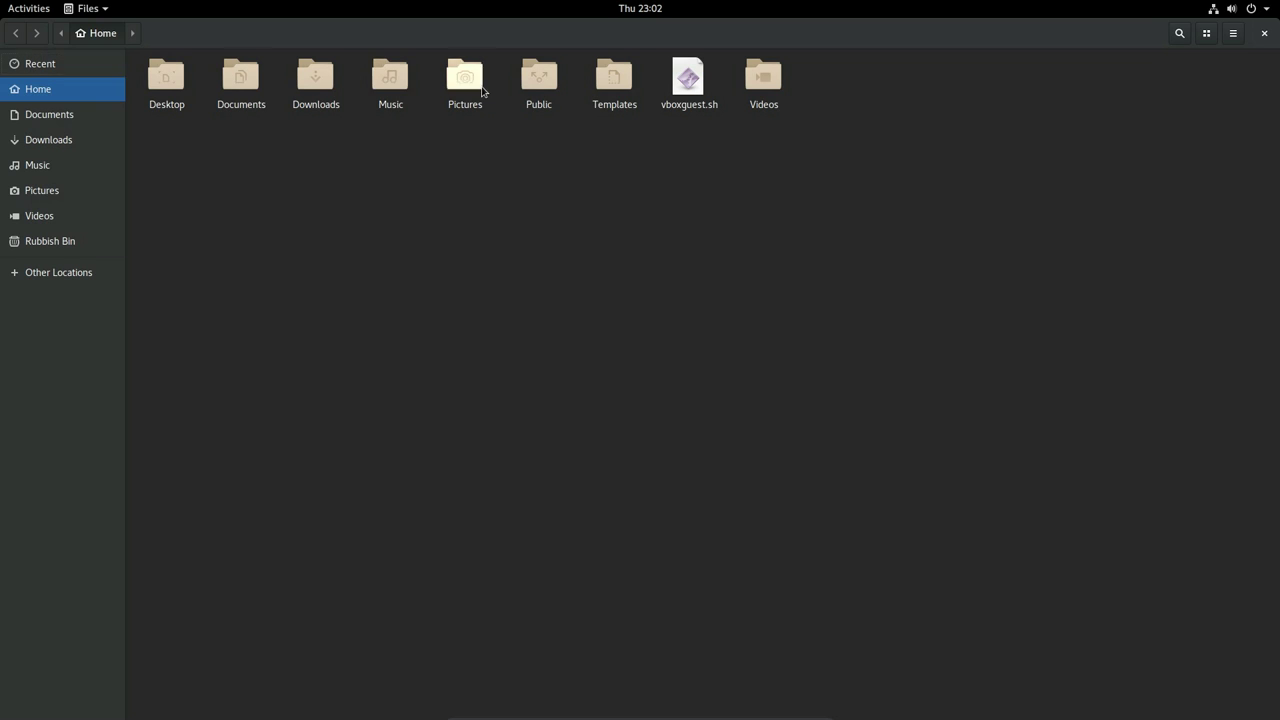
Step: Open the Pictures folder and view the night-in-the-dark-mansion image in Image Viewer
click(481, 91)
double_click(481, 91)
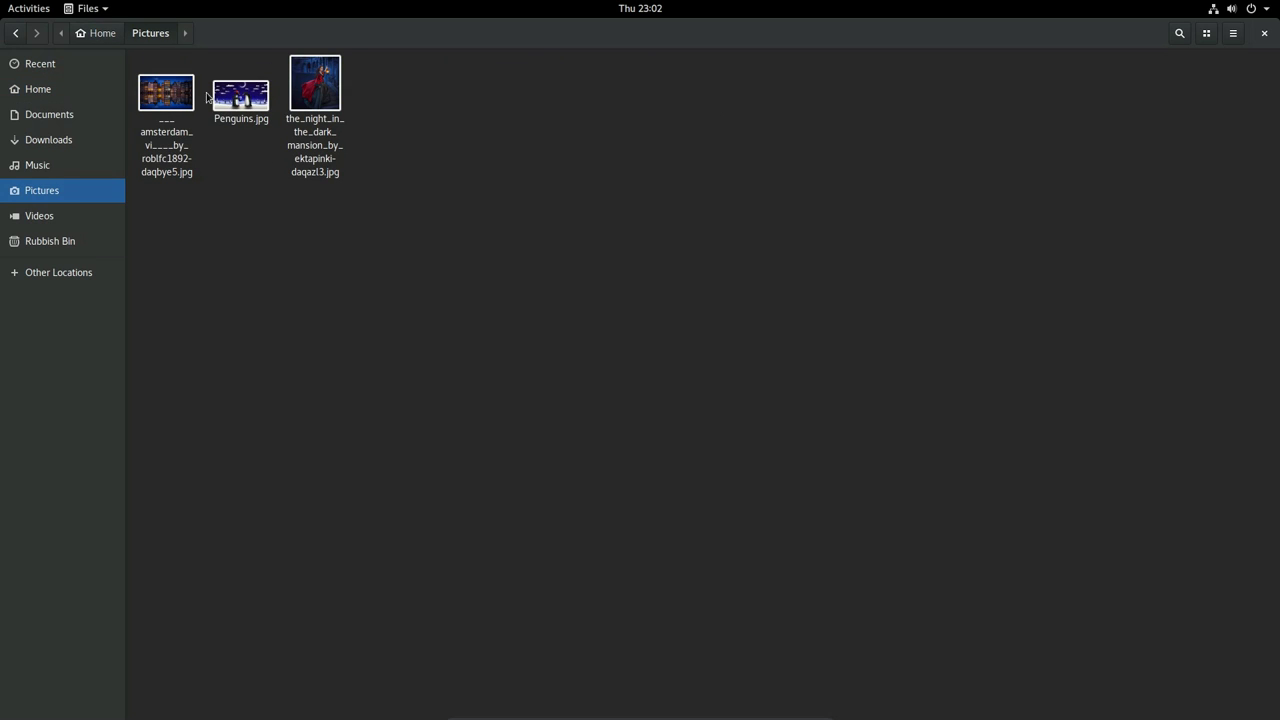
double_click(298, 96)
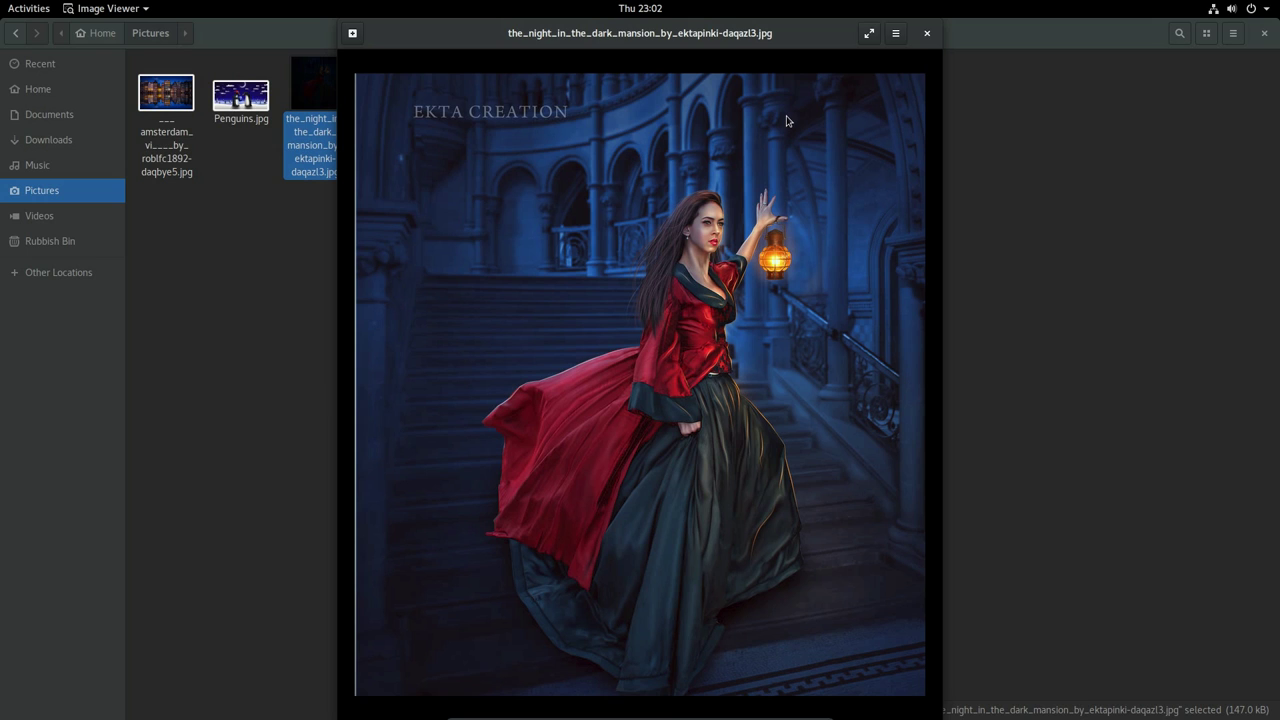
Step: Quit Image Viewer and open the mansion image in Photos instead
click(108, 8)
click(172, 155)
double_click(306, 94)
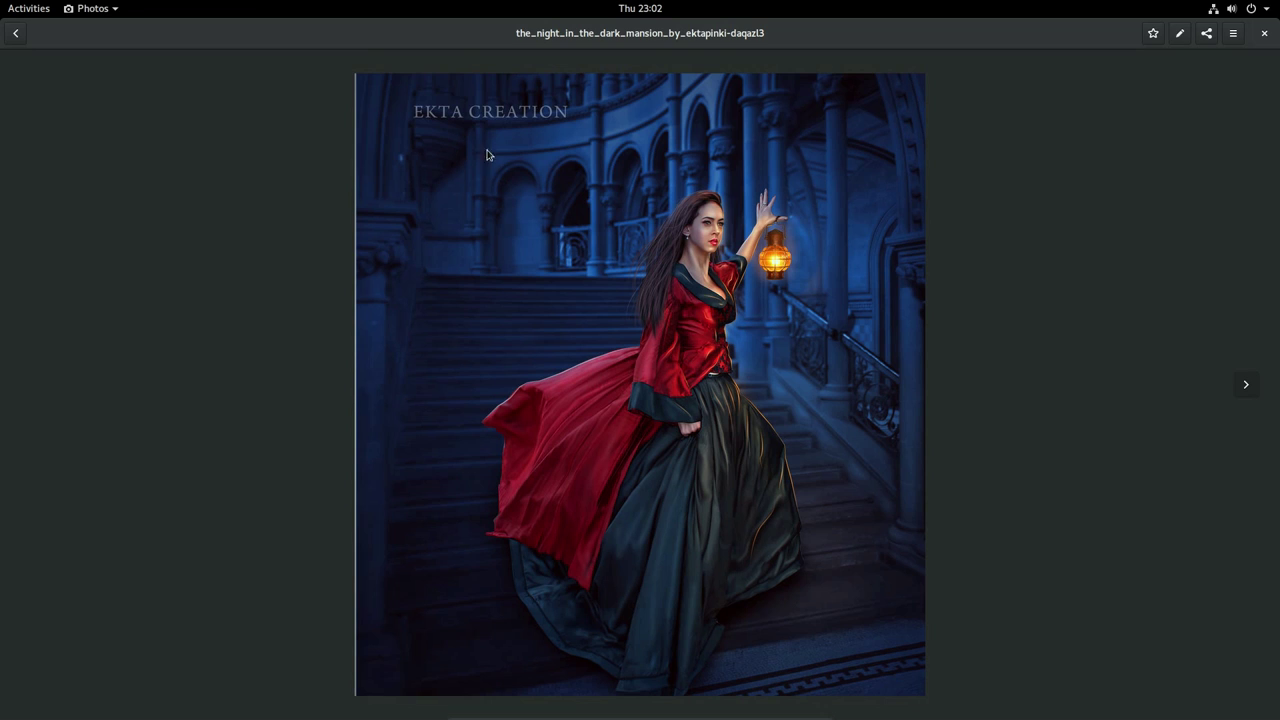
Step: Crop the mansion photo: extend the crop to the bottom, unlock the aspect ratio, raise the top edge
click(1179, 35)
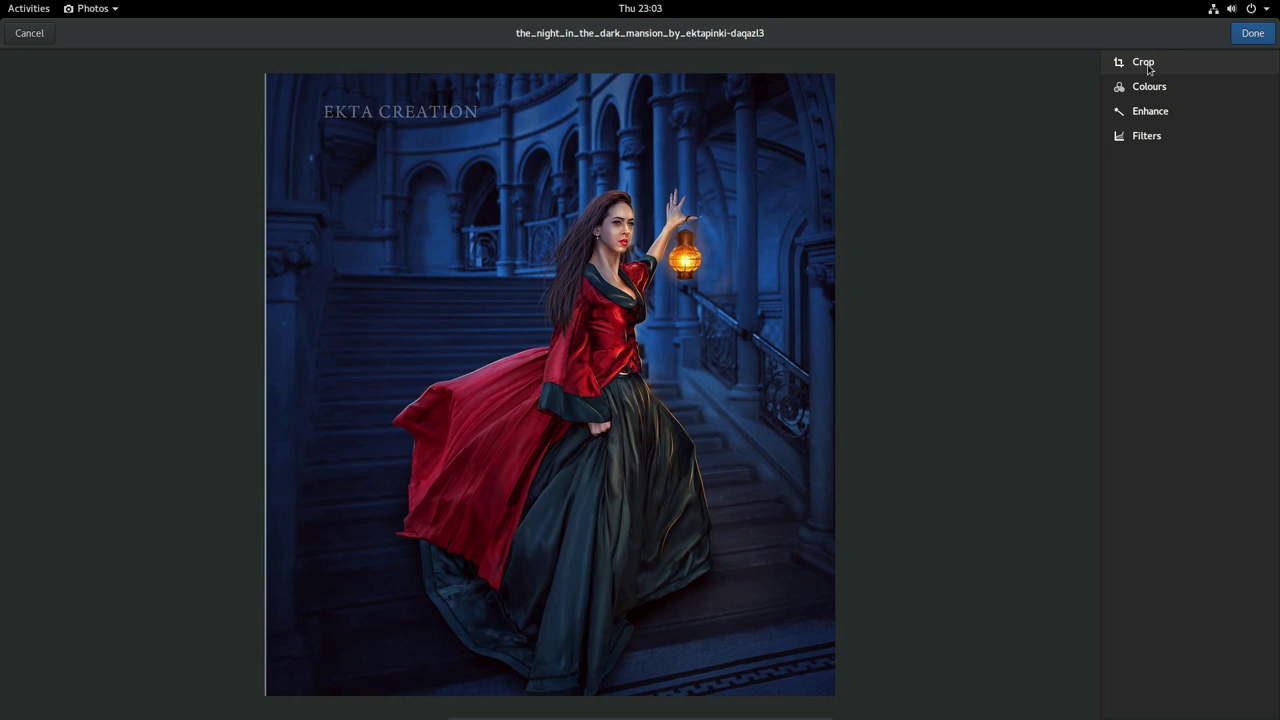
click(1146, 70)
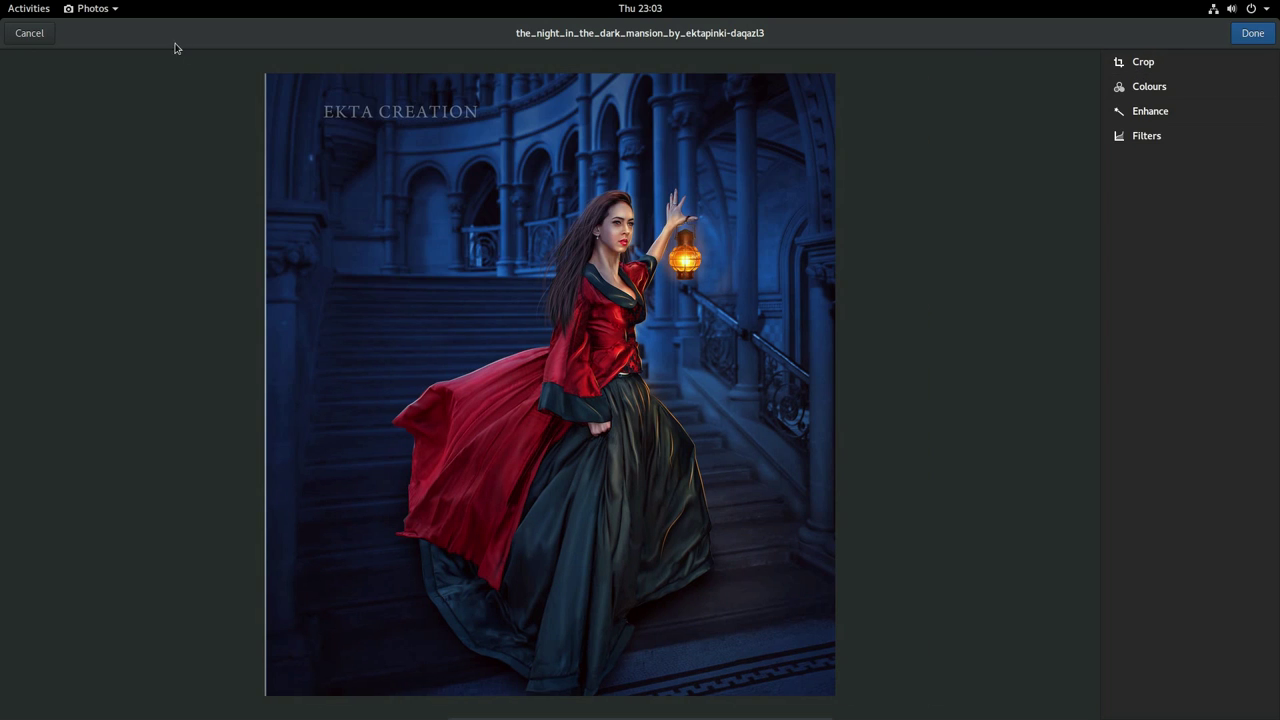
drag(687, 677, 684, 625)
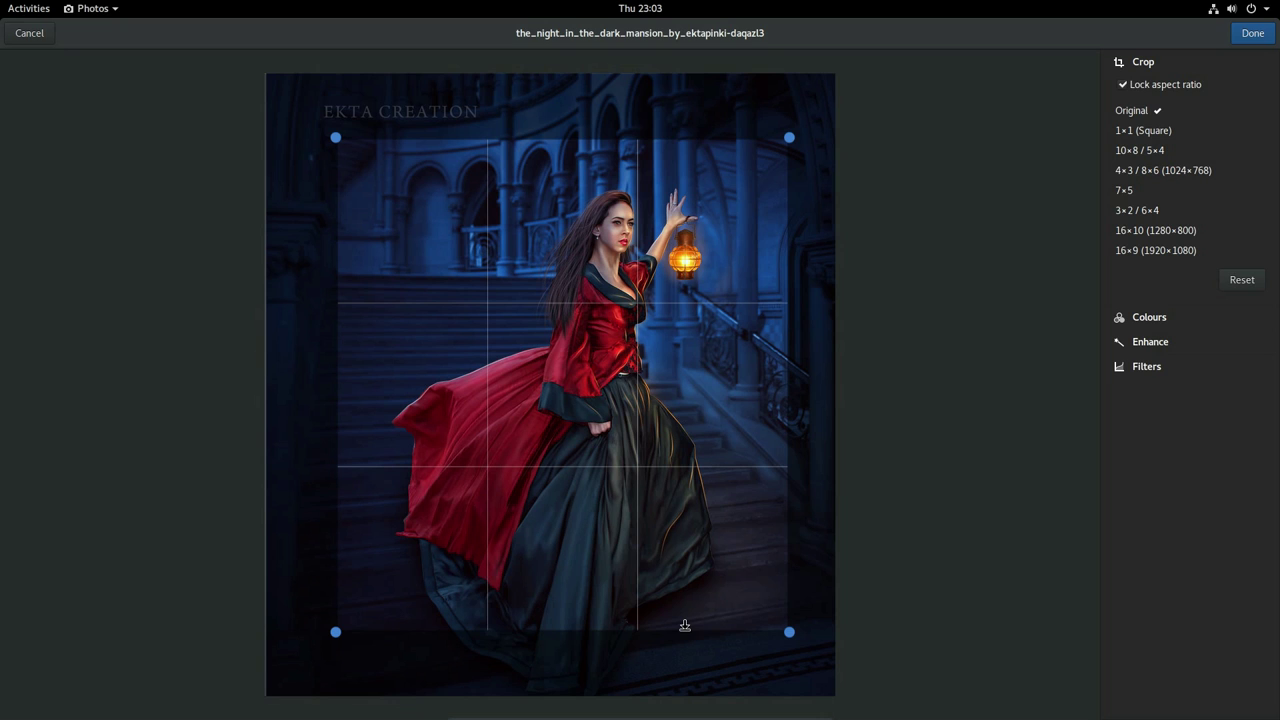
drag(684, 625, 694, 711)
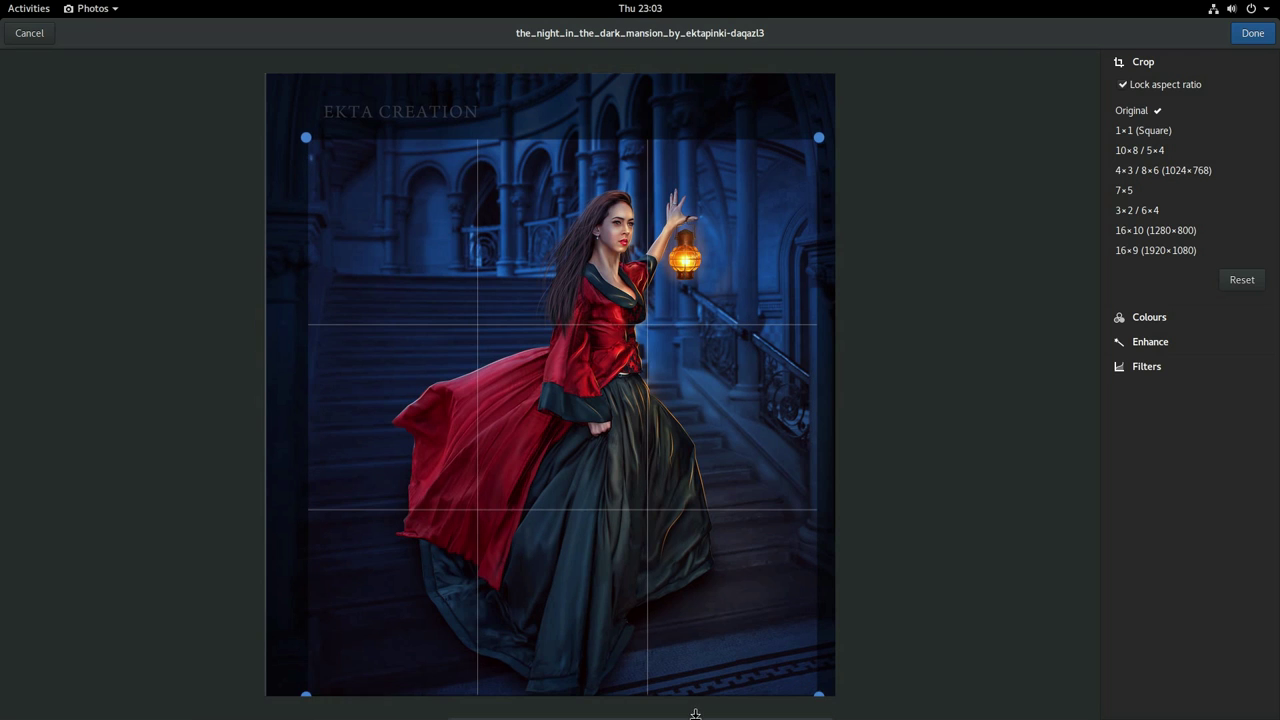
click(1131, 87)
mouse_move(650, 139)
mouse_down()
mouse_move(650, 97)
mouse_move(654, 143)
mouse_up()
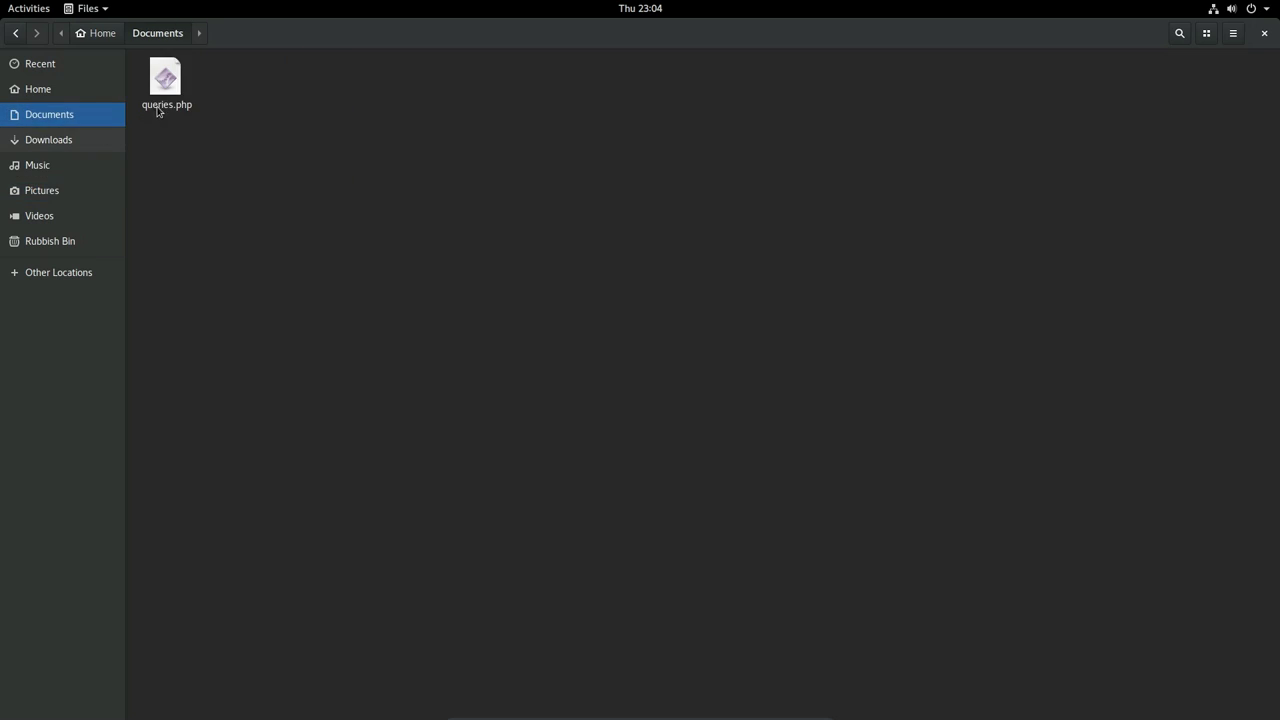
Step: Open queries.php in Text Editor, then view it maximised in Kate
double_click(158, 112)
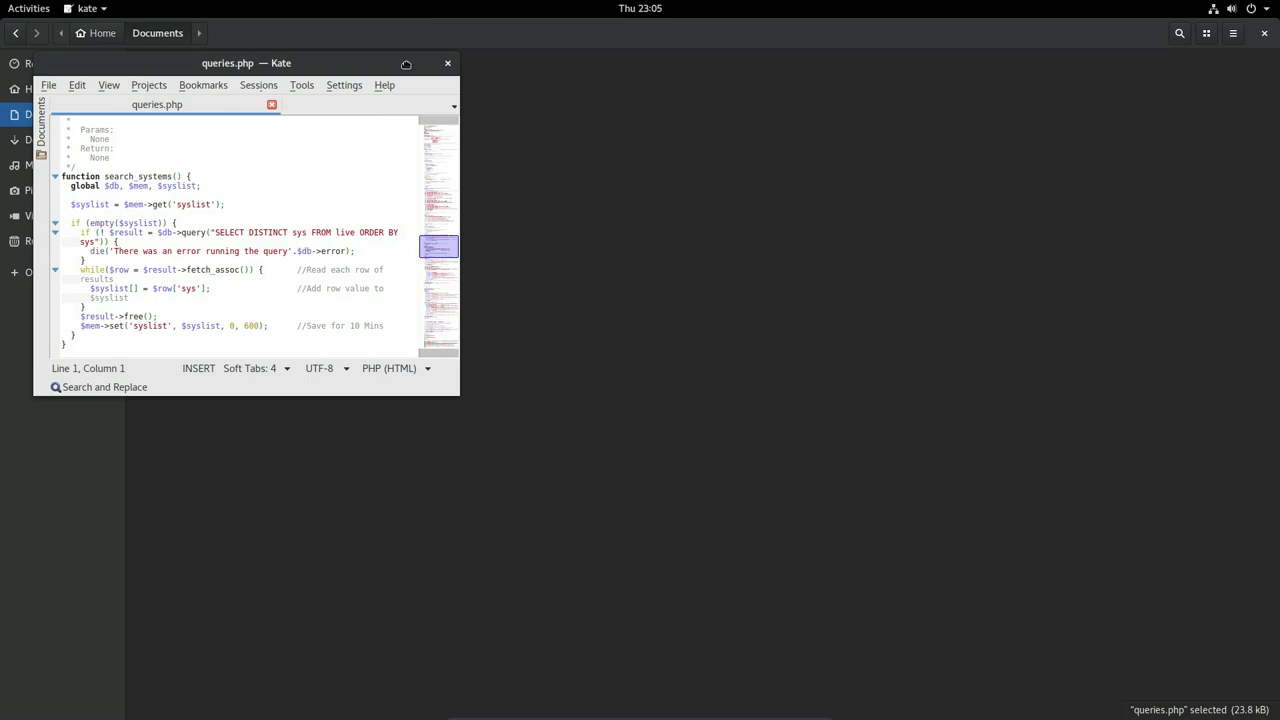
double_click(407, 70)
drag(1266, 331, 1260, 268)
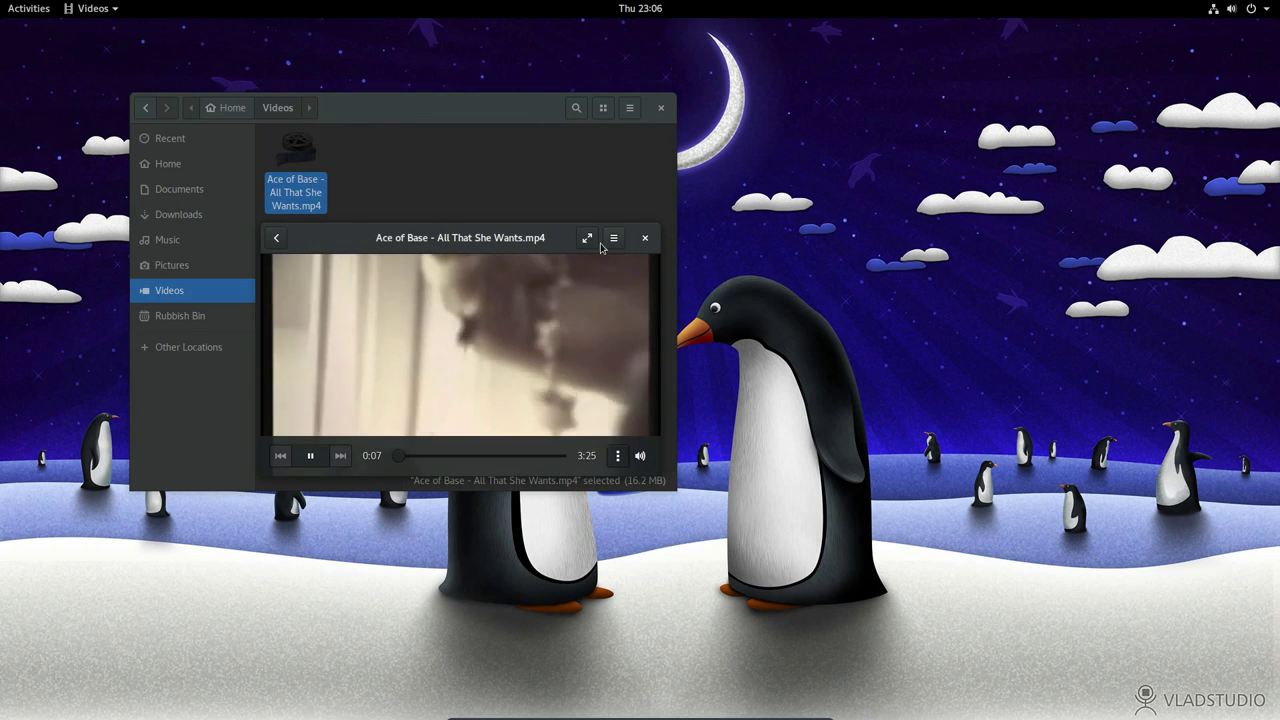
Step: Pause the Ace of Base video and bring up the Power Off prompt from the system menu
click(309, 455)
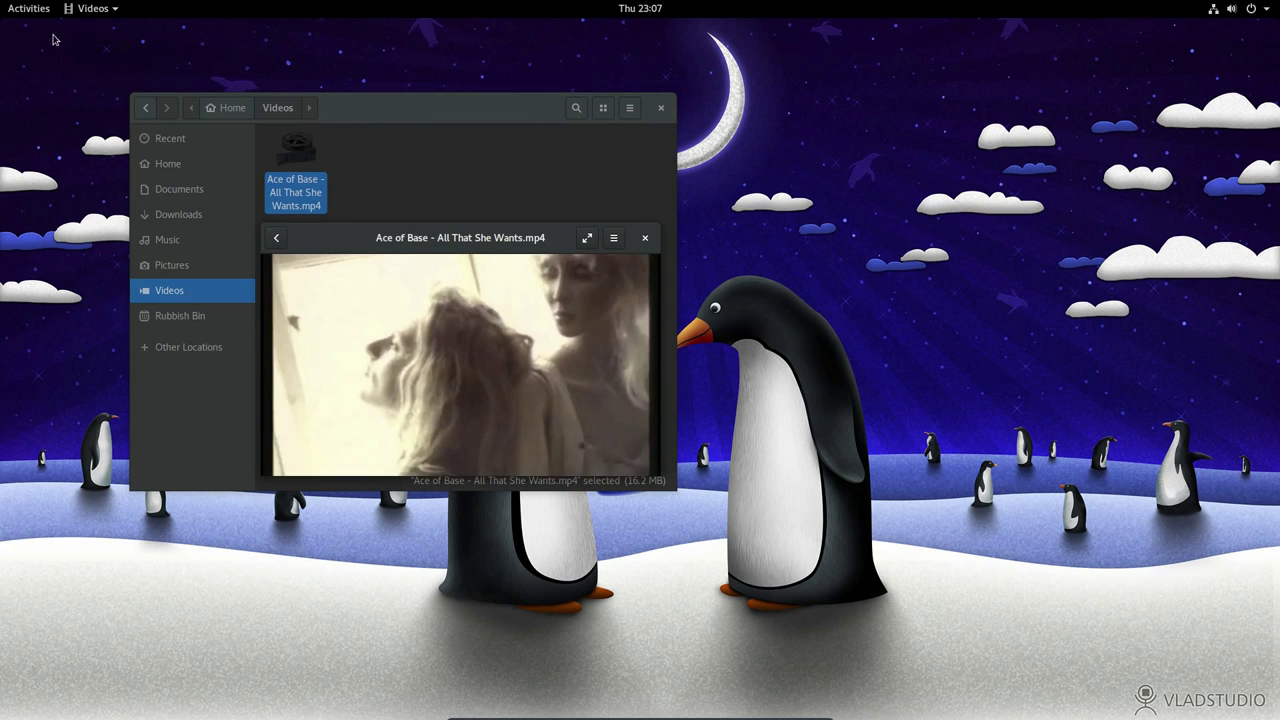
click(90, 10)
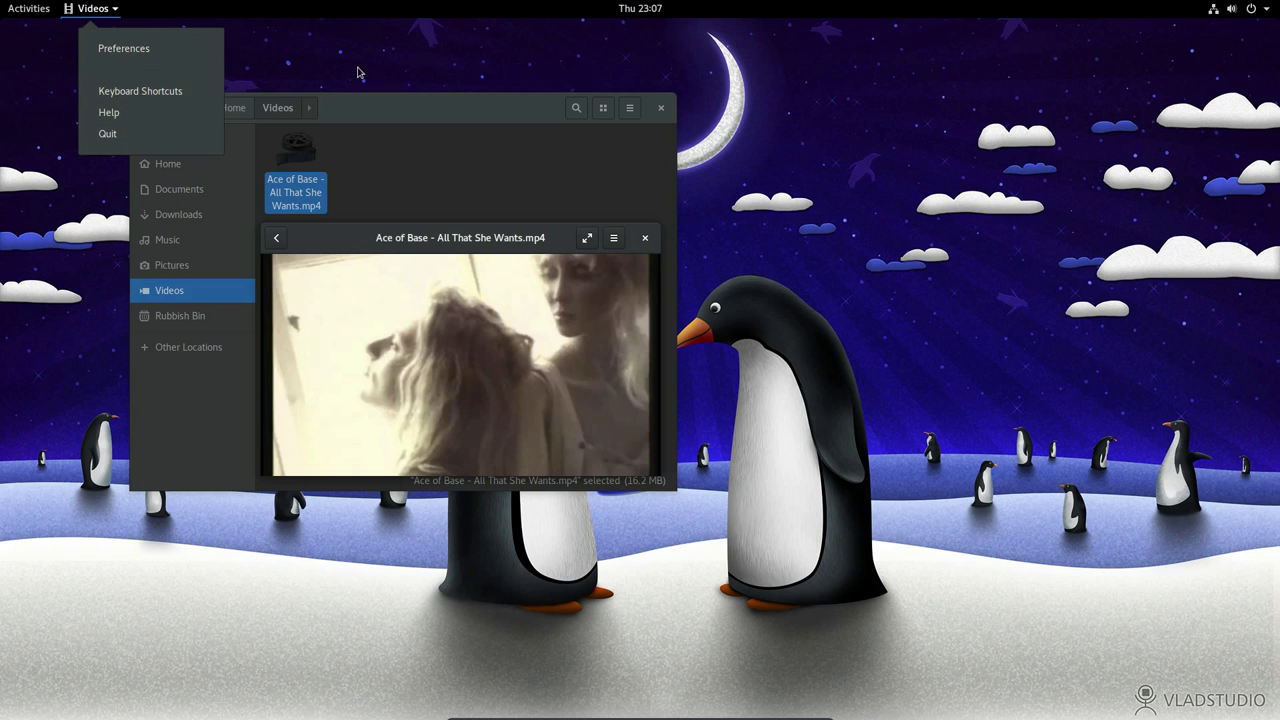
click(1213, 10)
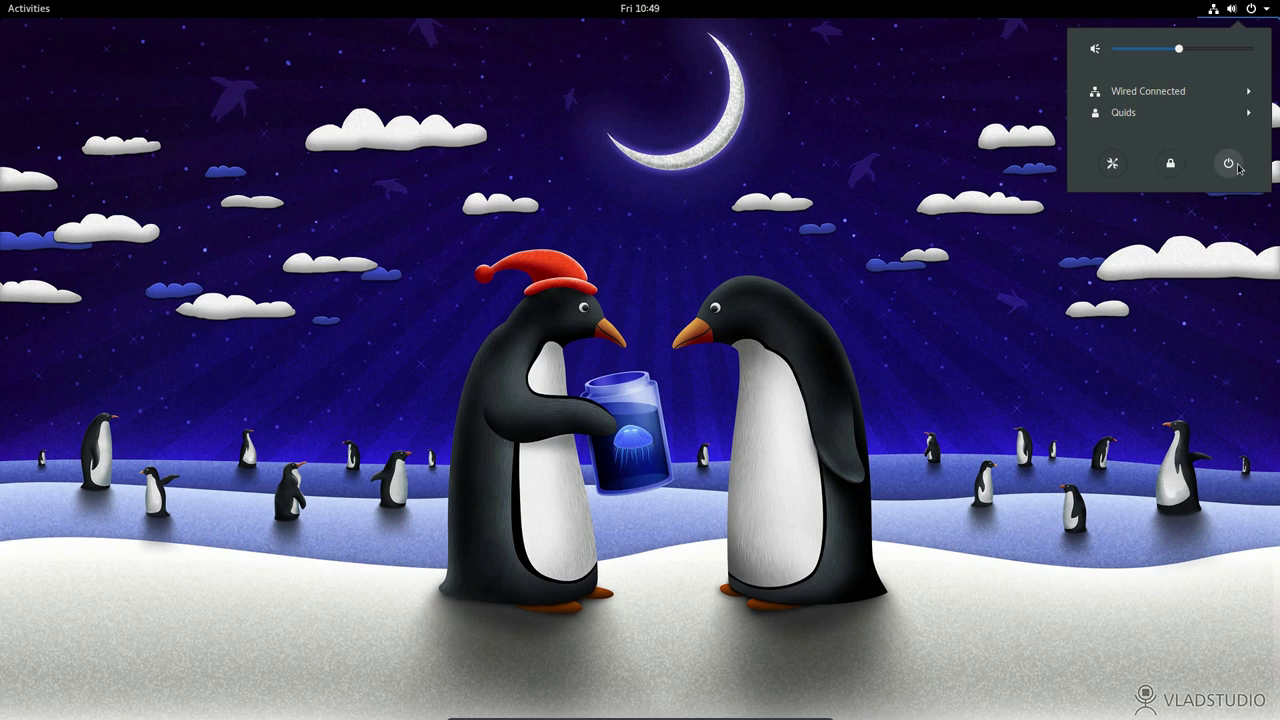
click(1228, 163)
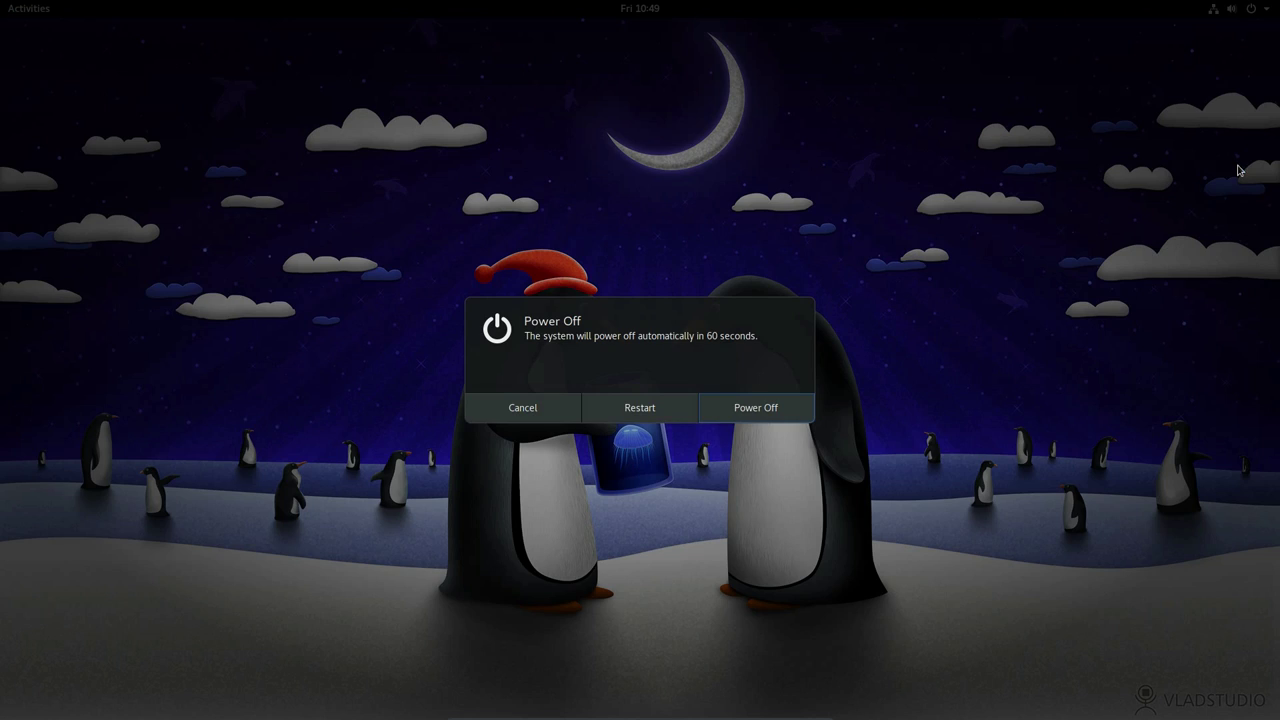
Step: Cancel the pending power off and launch Firefox
click(550, 408)
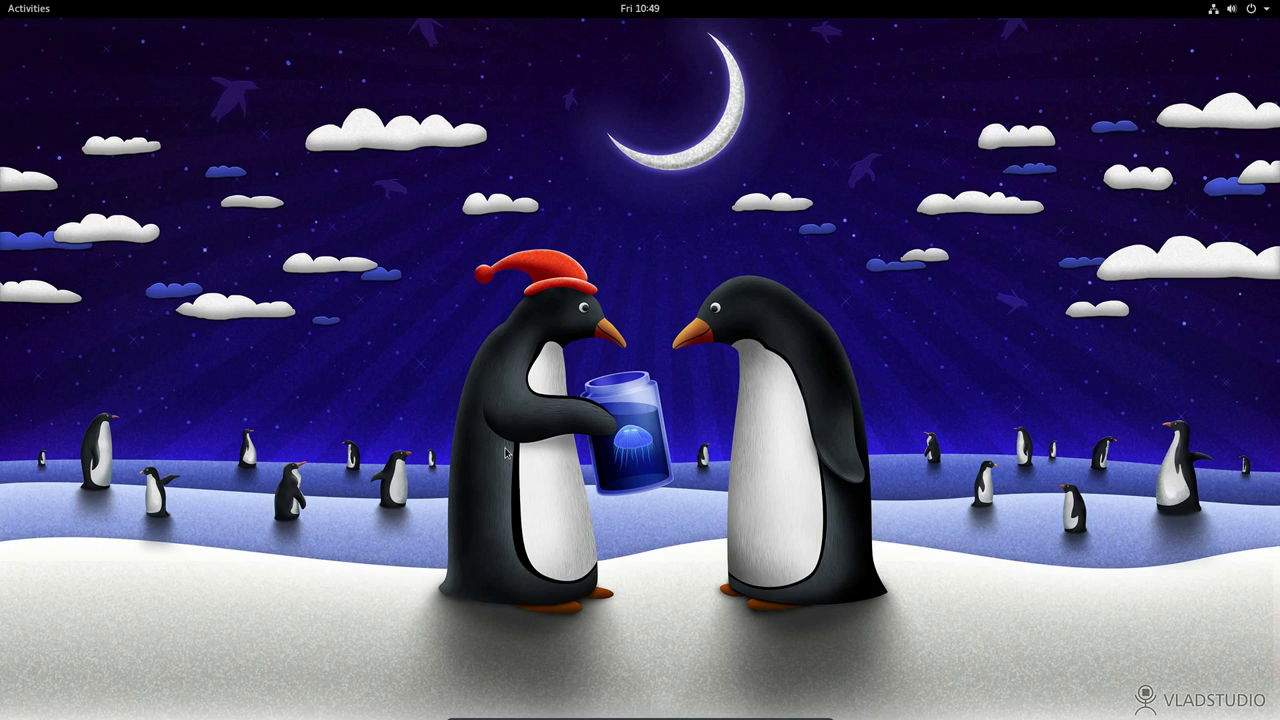
click(45, 15)
click(35, 205)
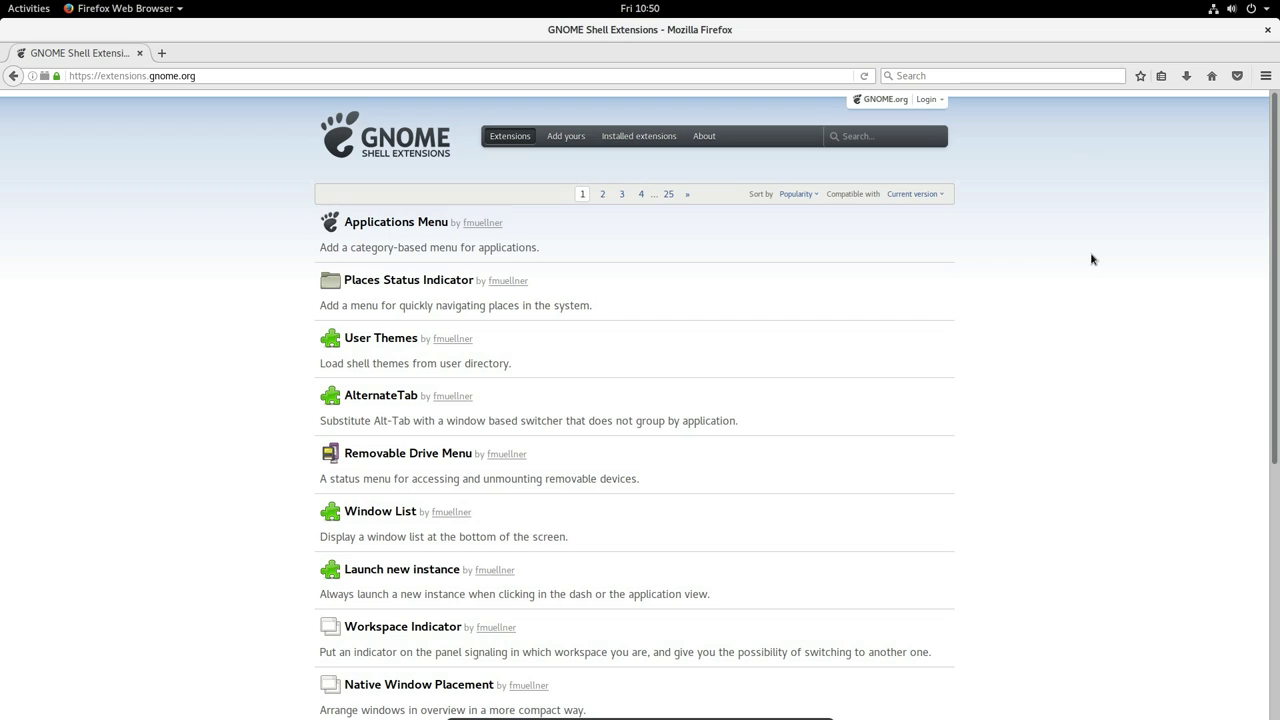
Step: Search extensions.gnome.org for 'suspend', switch on and install Suspend Button, then check the system menu
click(864, 138)
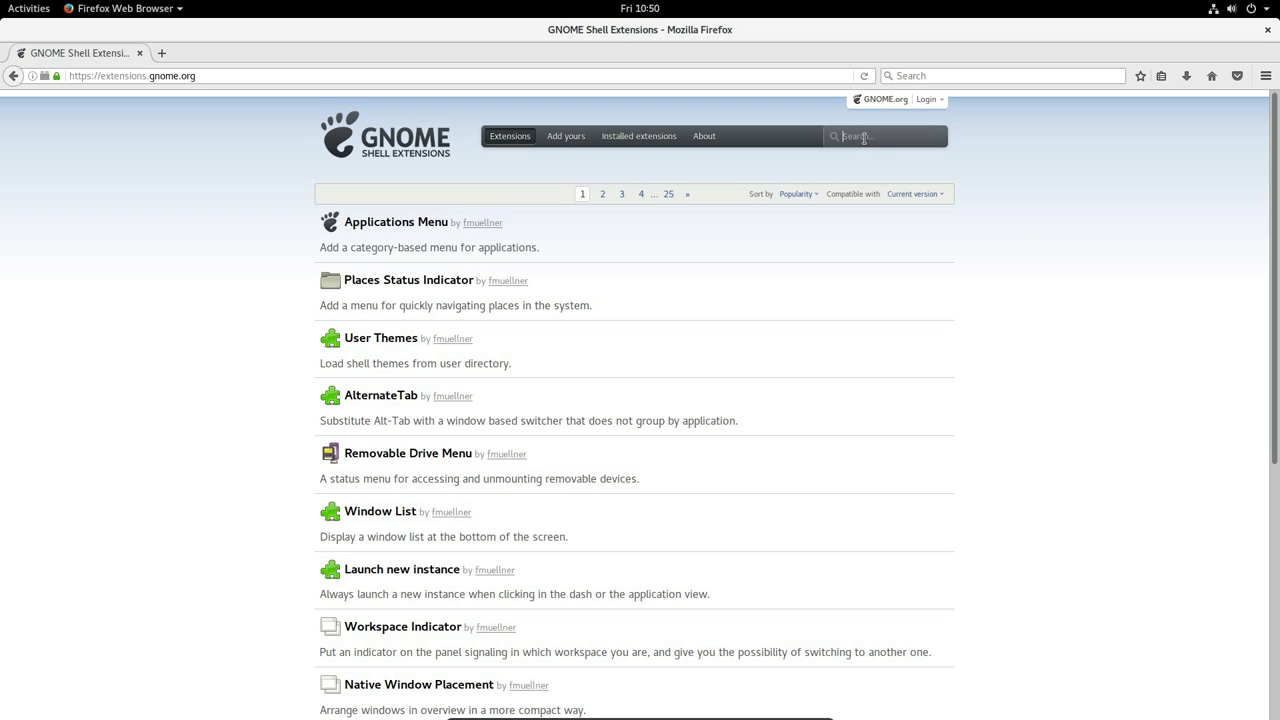
text(suspend)
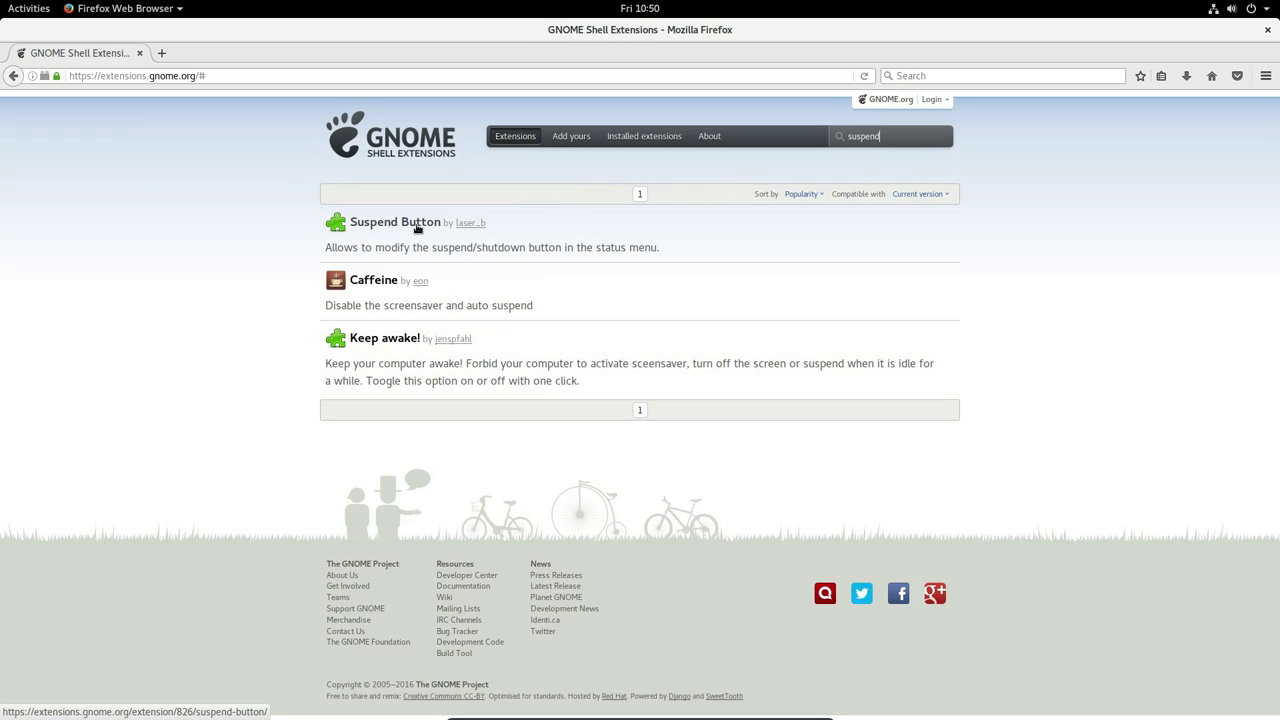
click(416, 221)
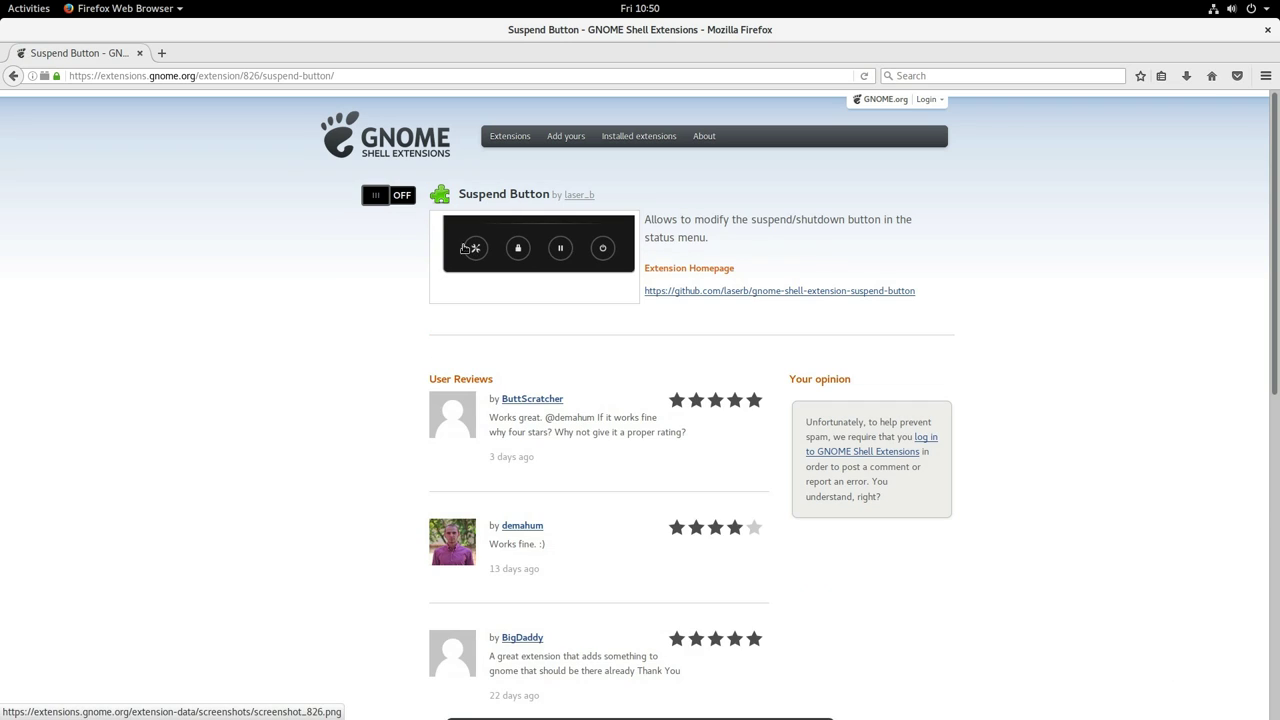
click(381, 196)
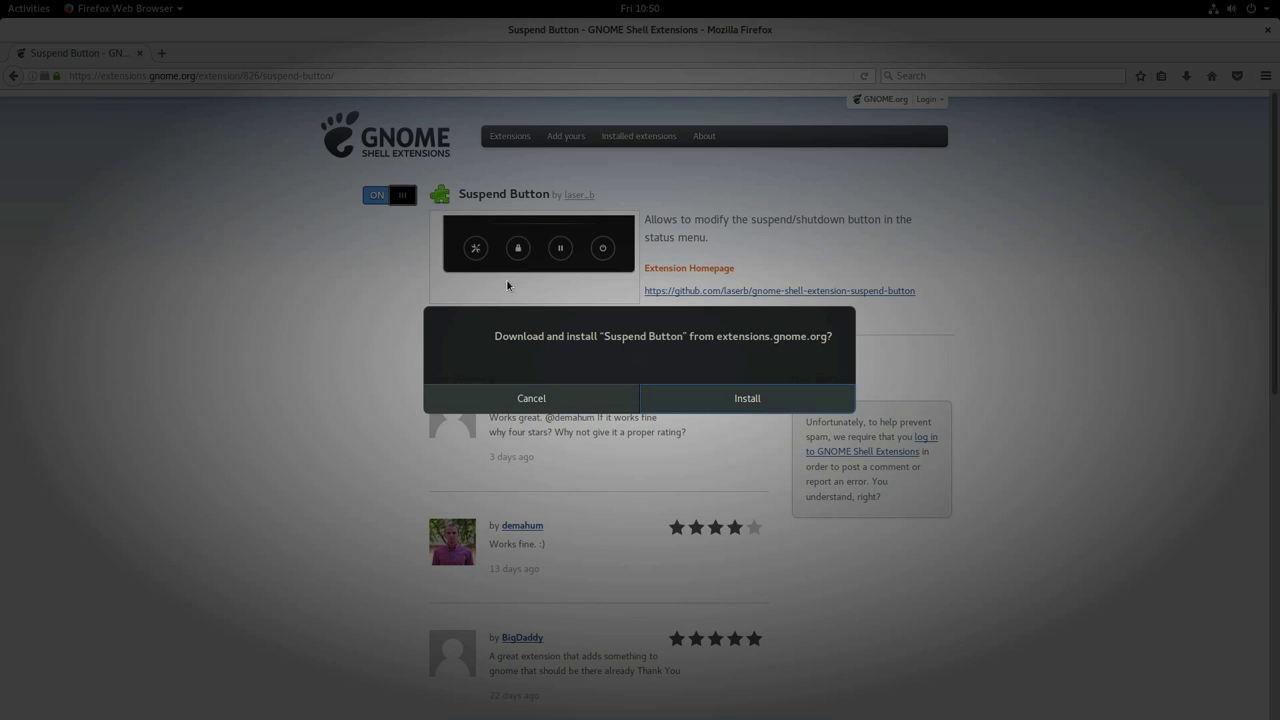
click(705, 399)
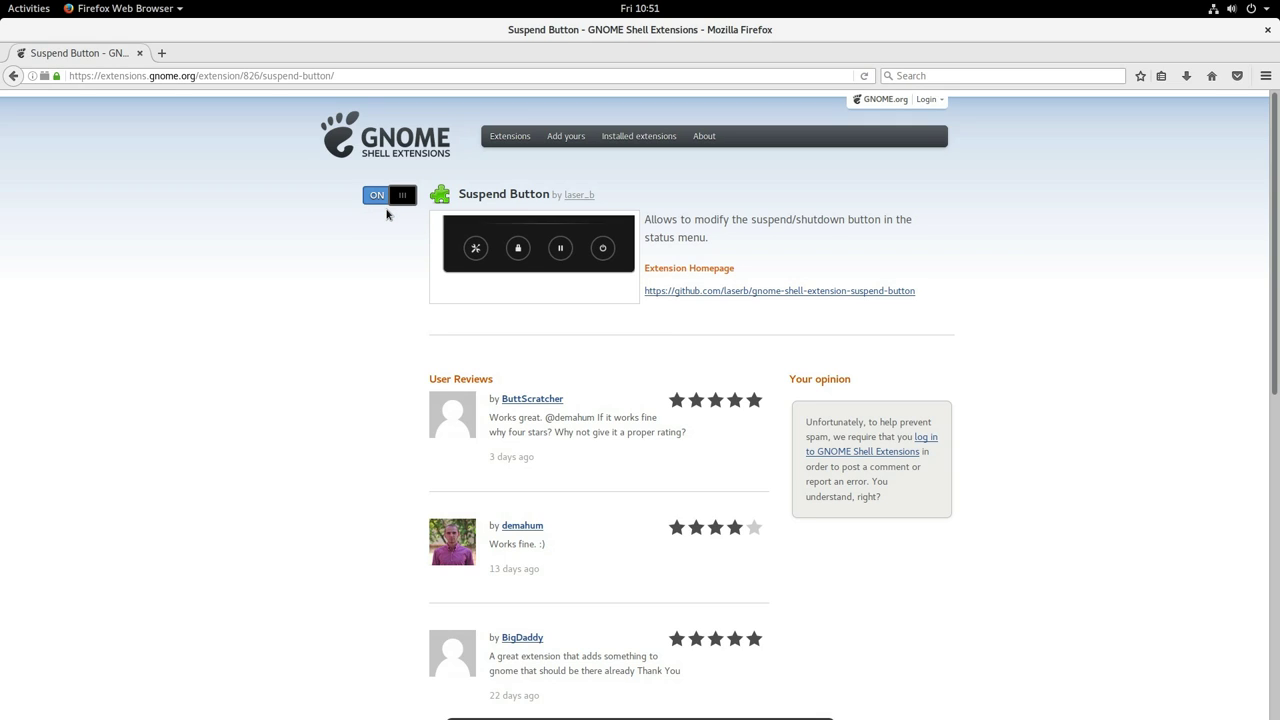
click(1251, 8)
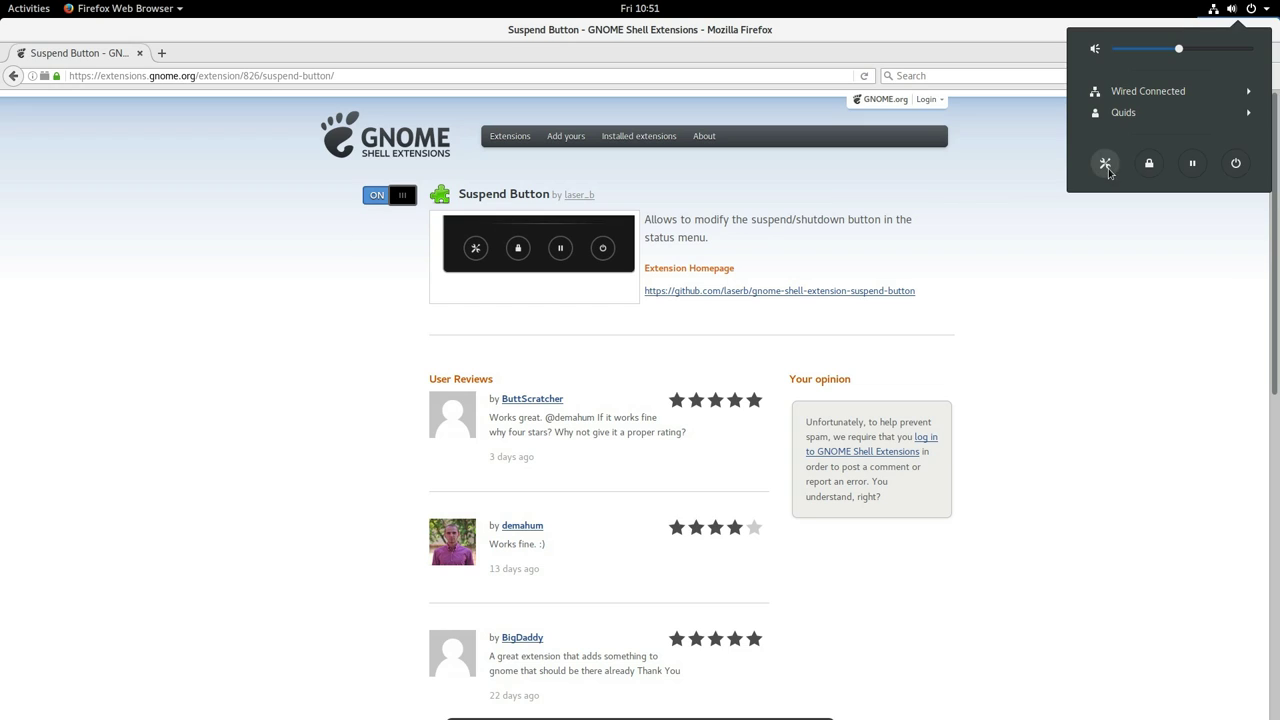
click(1186, 214)
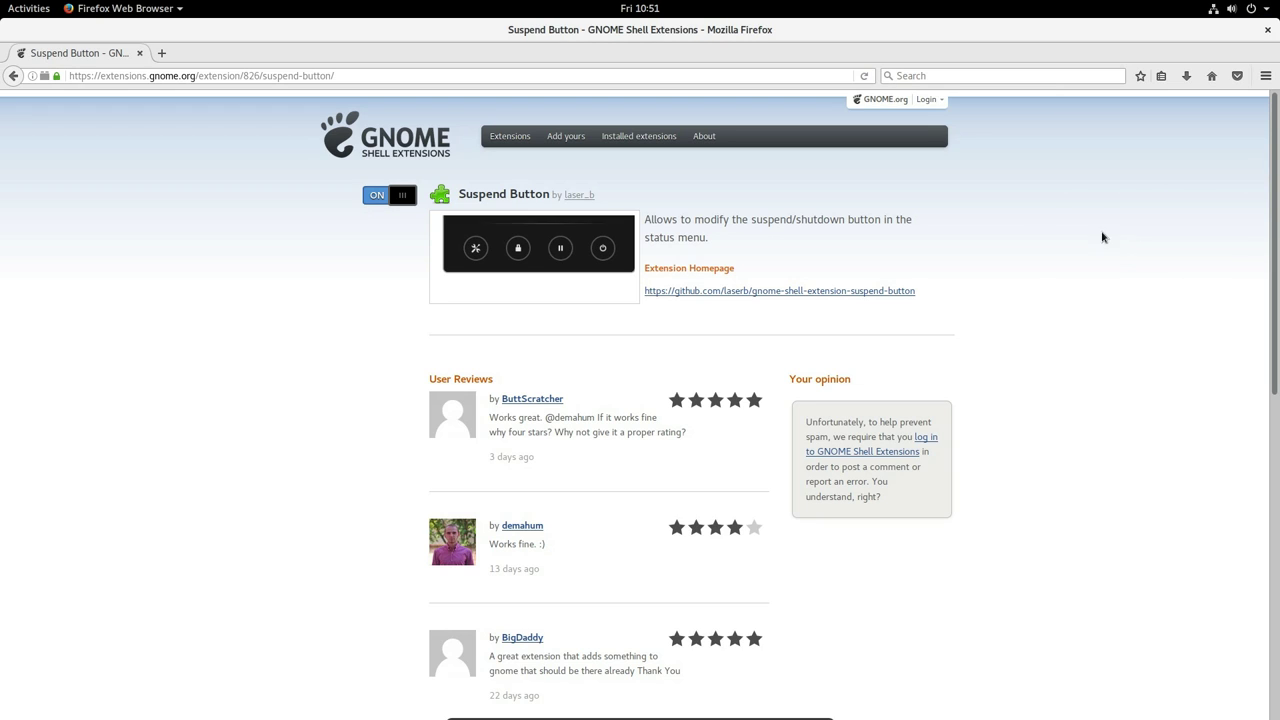
Step: Return to the extensions list and browse the second page of extensions
click(10, 76)
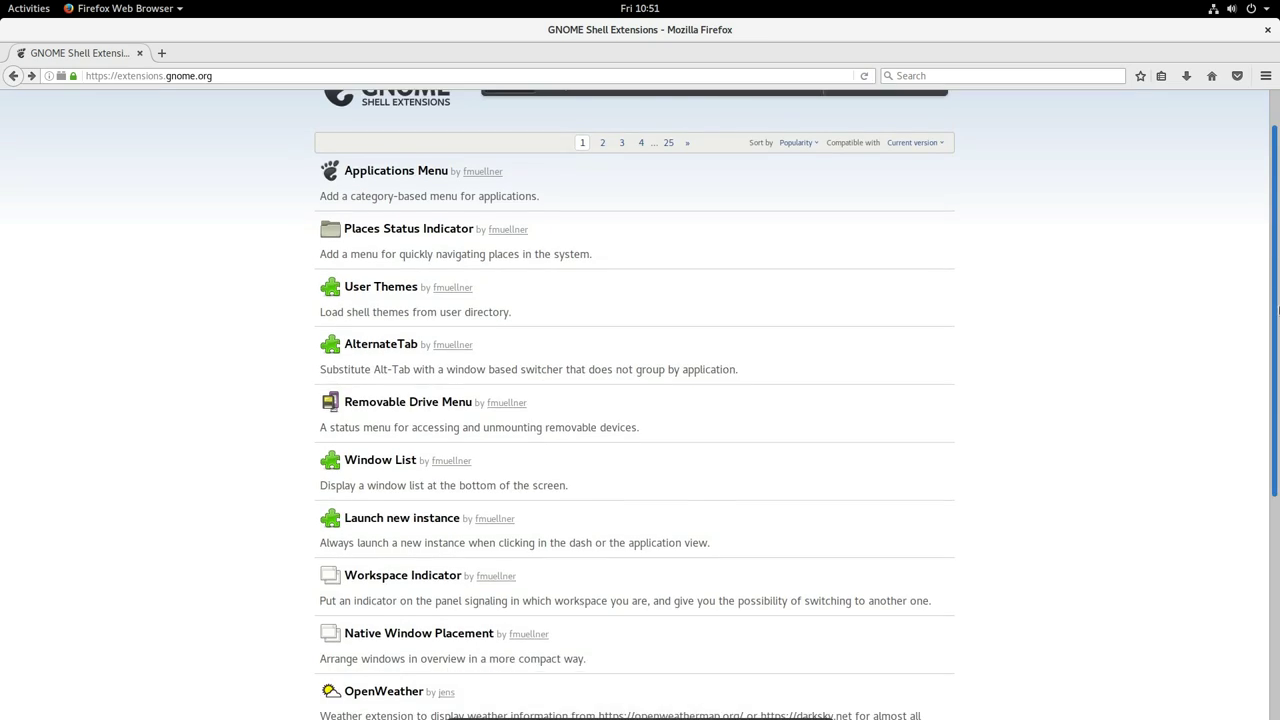
scroll(840, 465, down, 5)
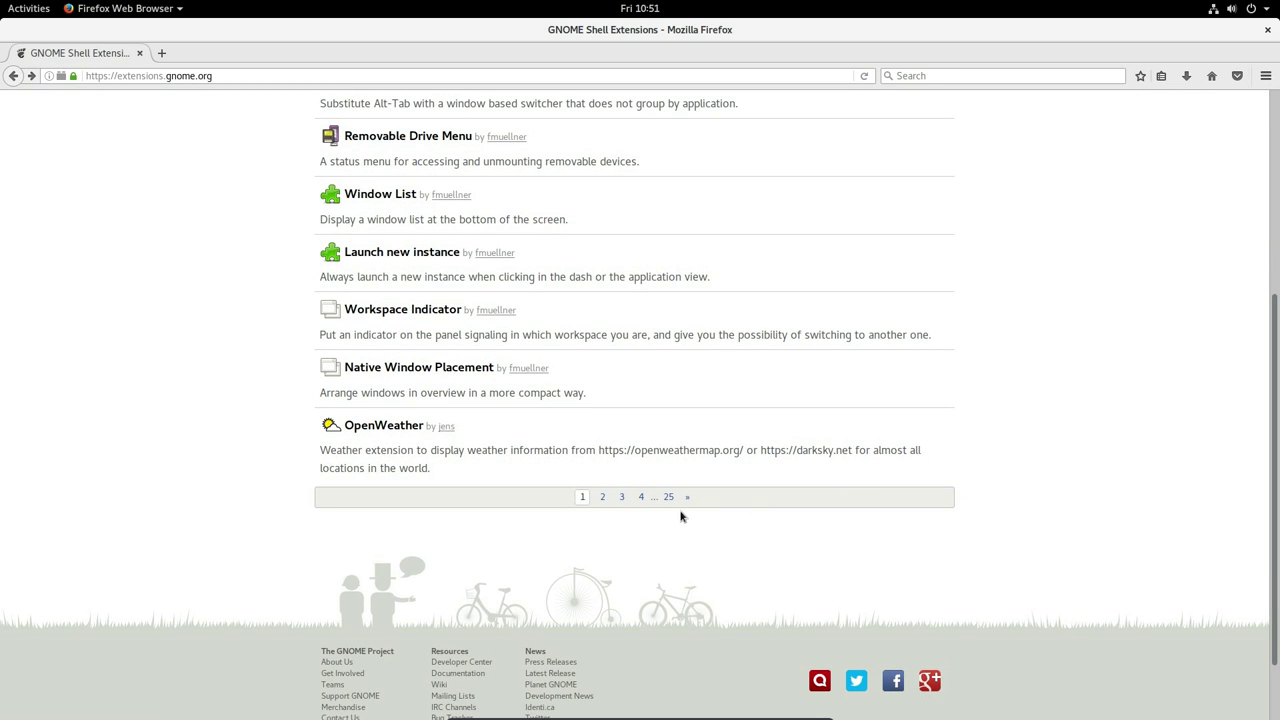
click(686, 500)
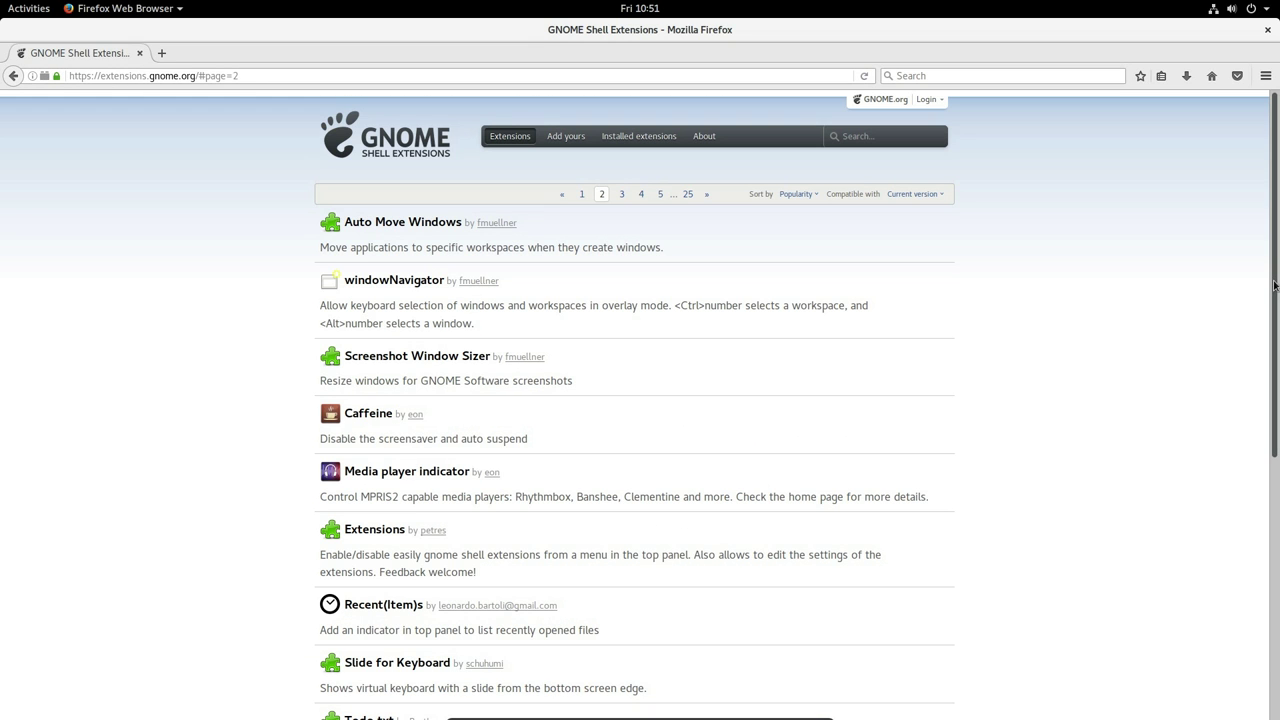
scroll(1272, 313, down, 1)
scroll(1277, 424, down, 4)
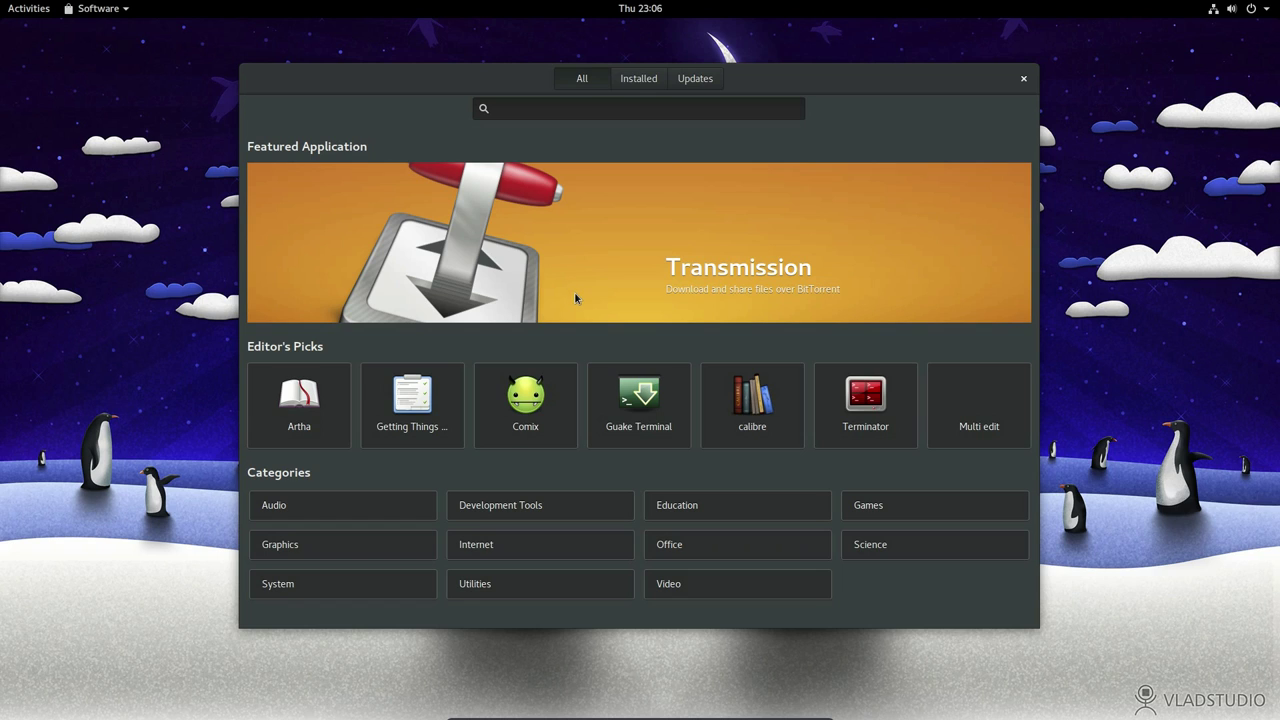
Step: Search the catalogue for 'gimp', then 'inks', install Inkscape and open its details page
click(684, 112)
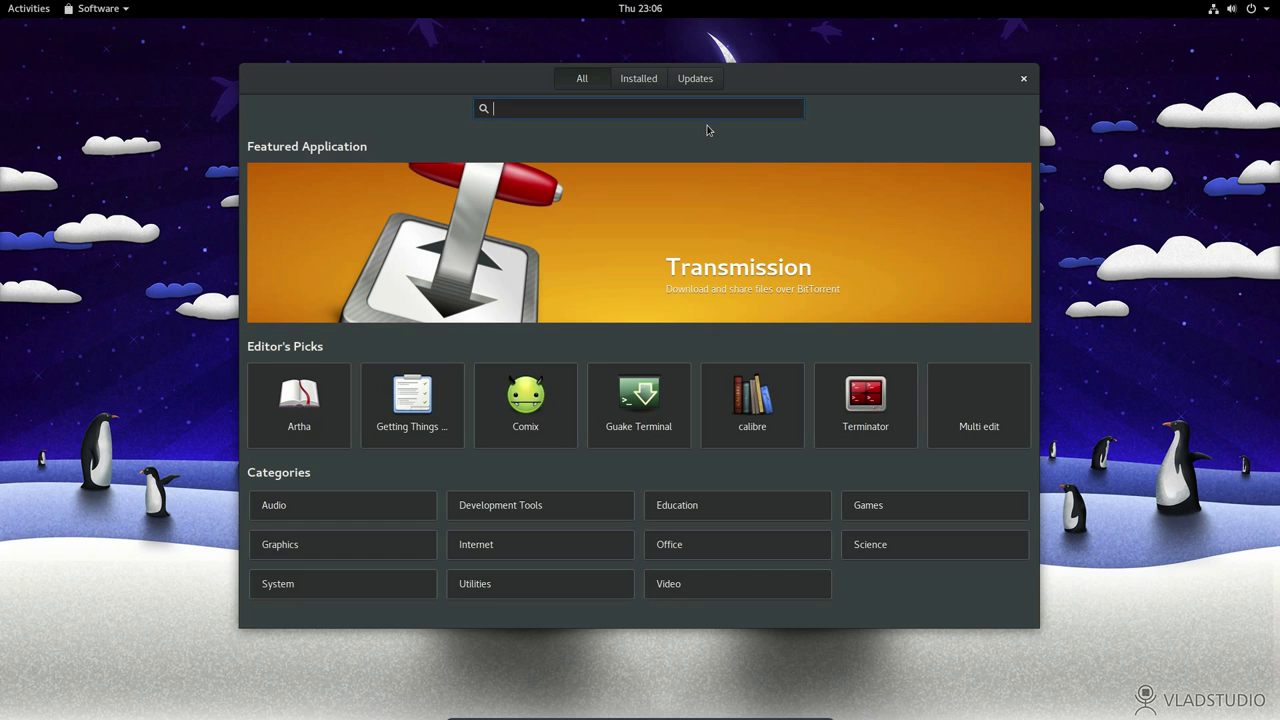
text(gimp)
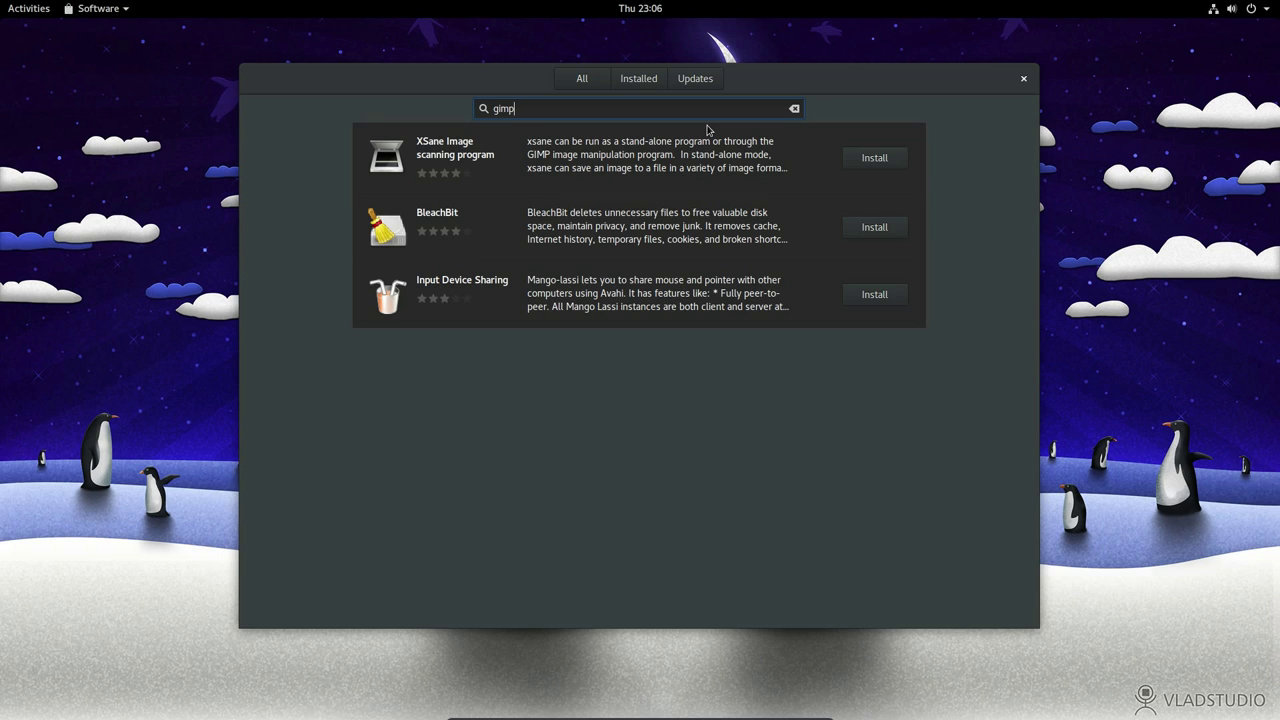
key(ctrl+a)
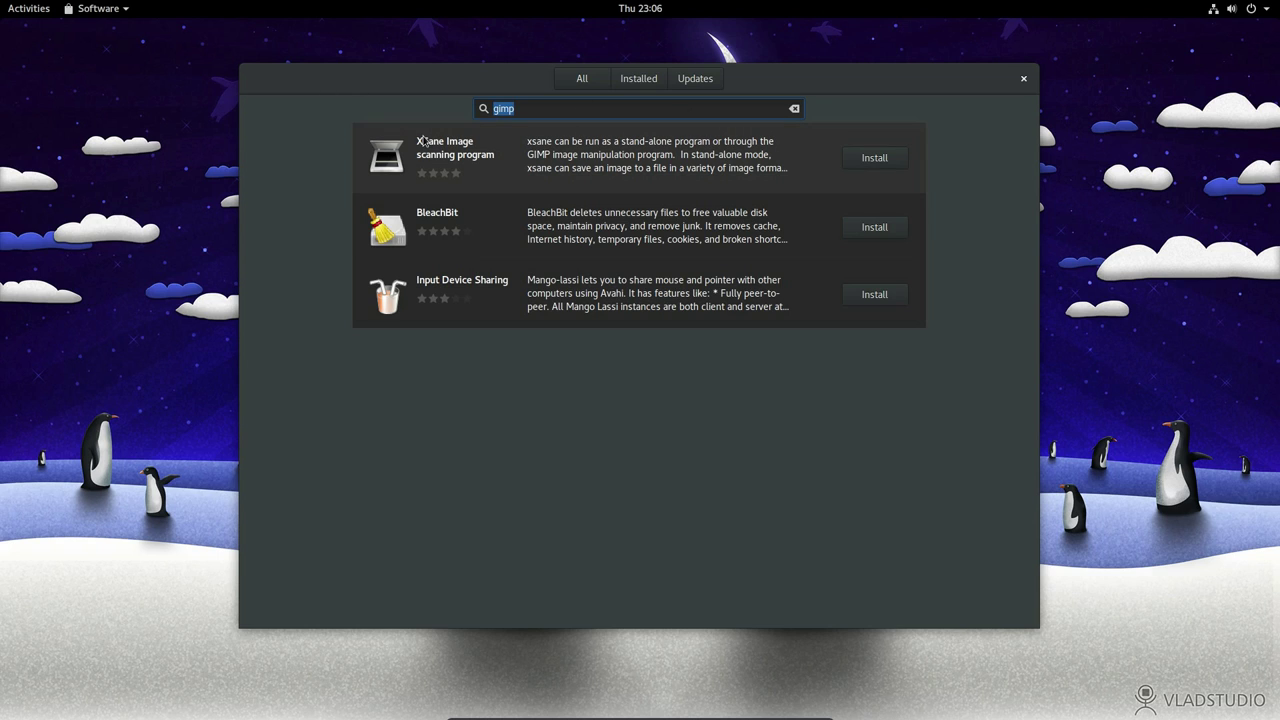
key(BackSpace)
text(inks)
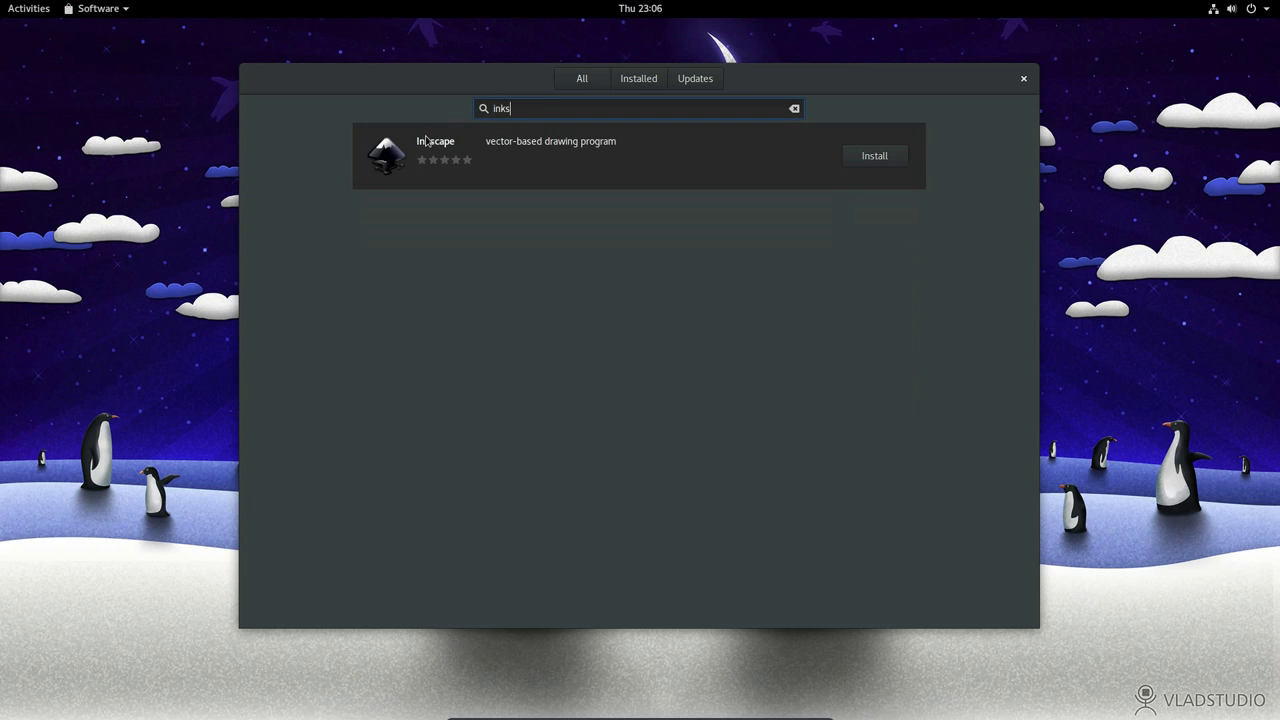
click(883, 155)
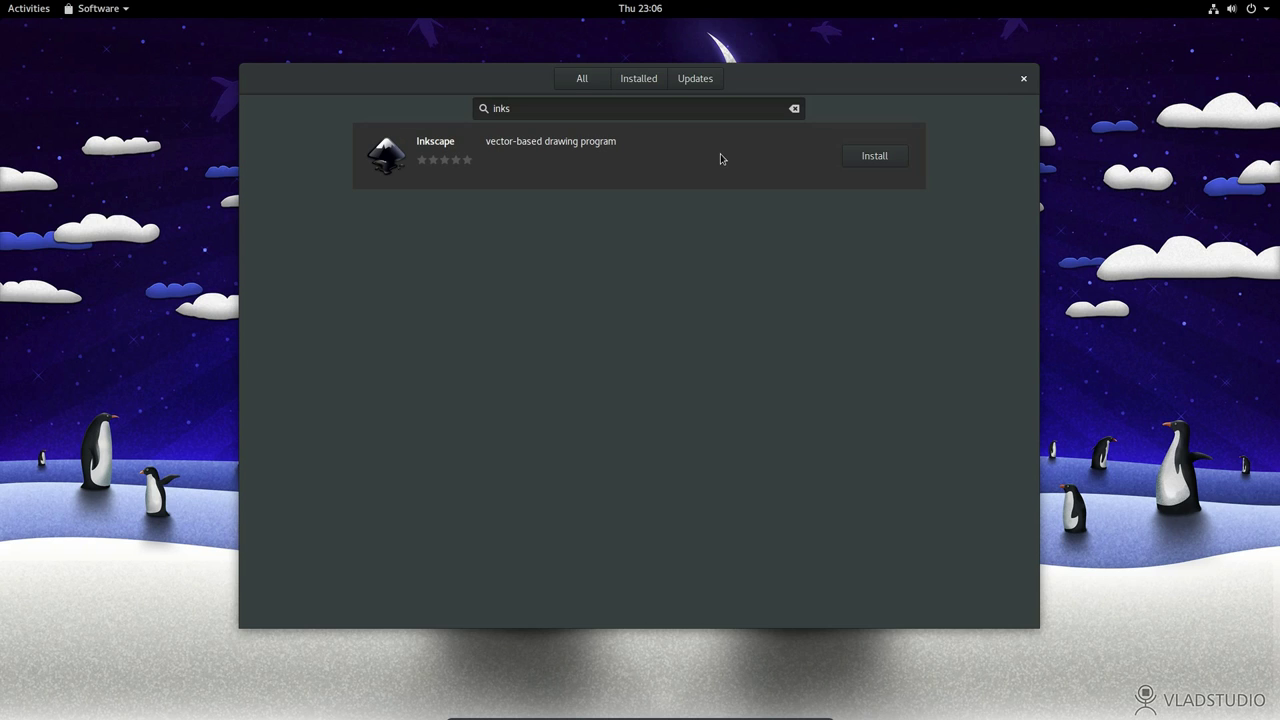
click(424, 146)
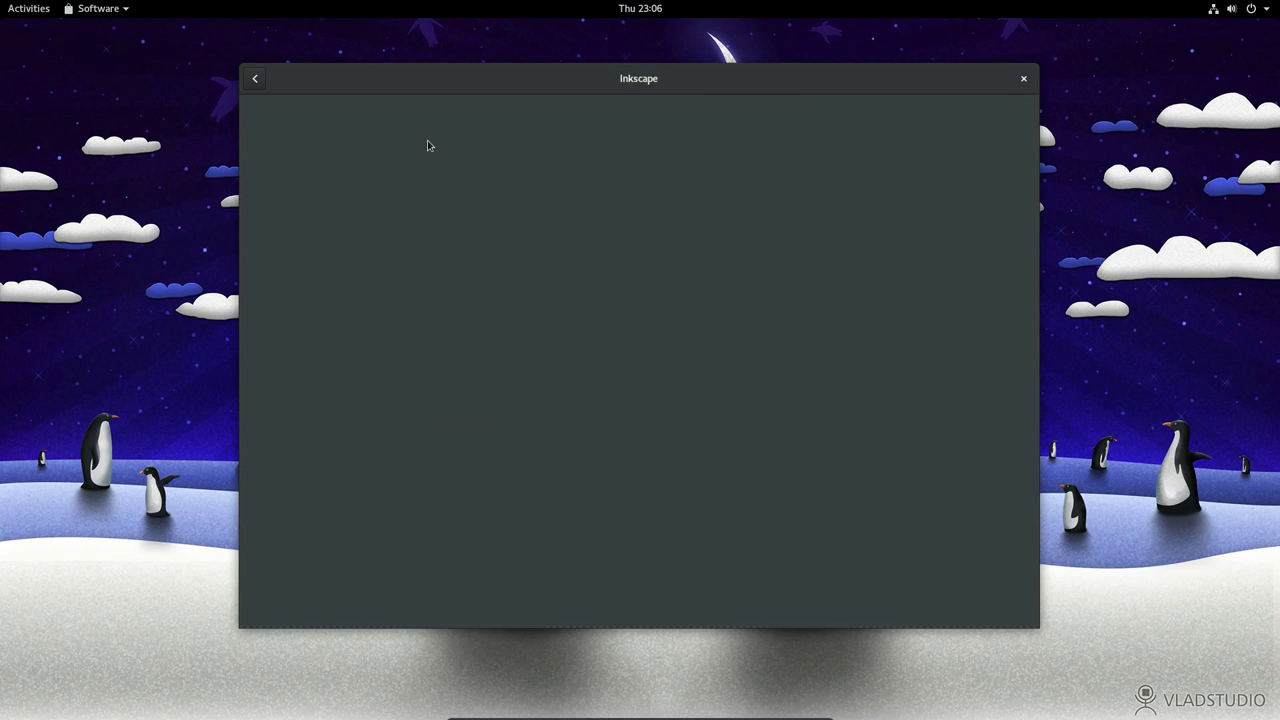